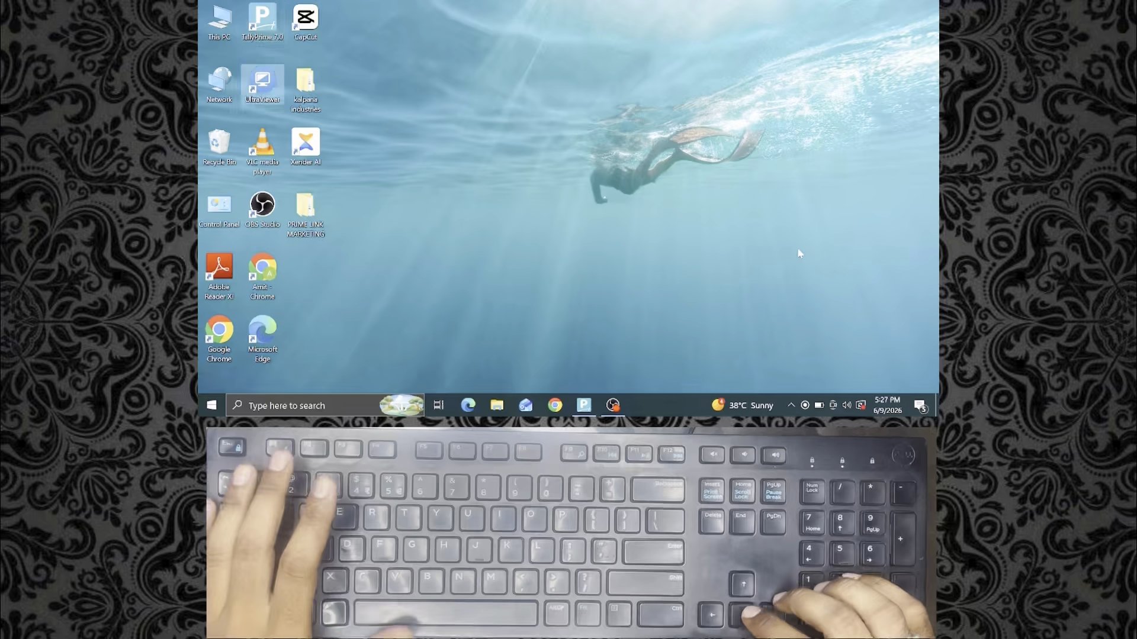
Step: Open the PRIME LINK MARKETING folder on the desktop and copy its full folder path
key(Up)
key(Left)
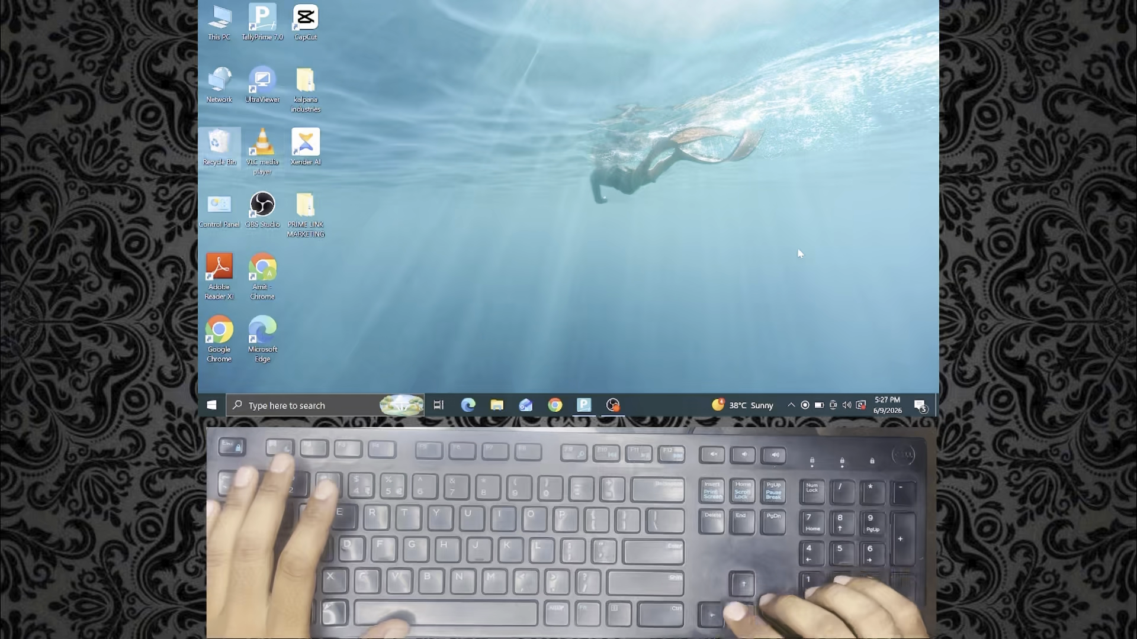
key(Down)
key(Right)
key(Right)
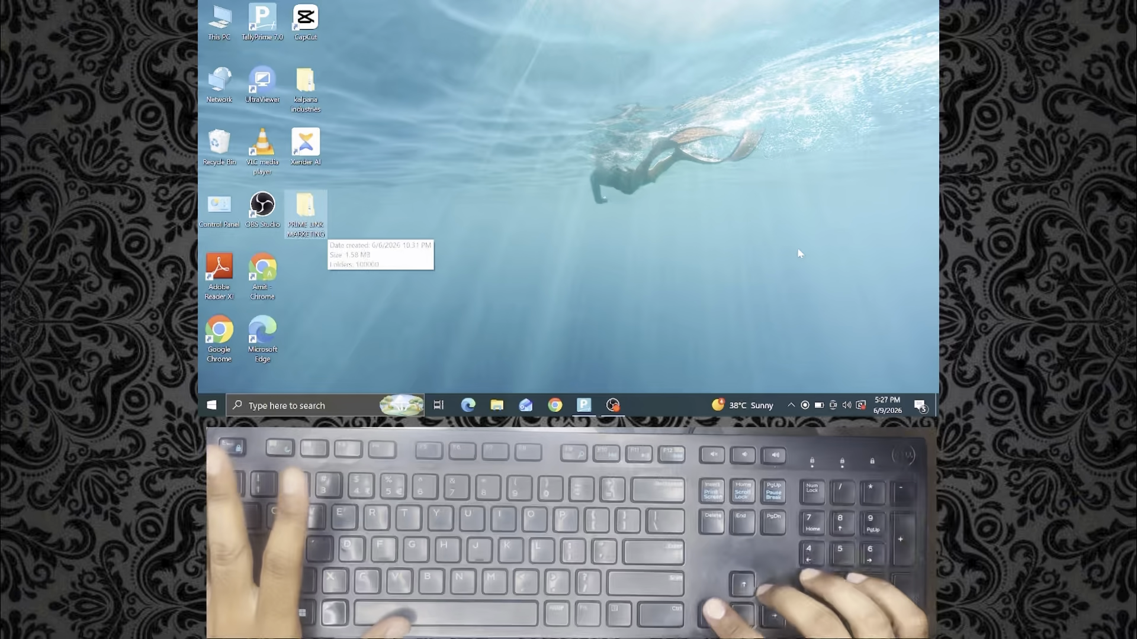
key(Left)
key(Right)
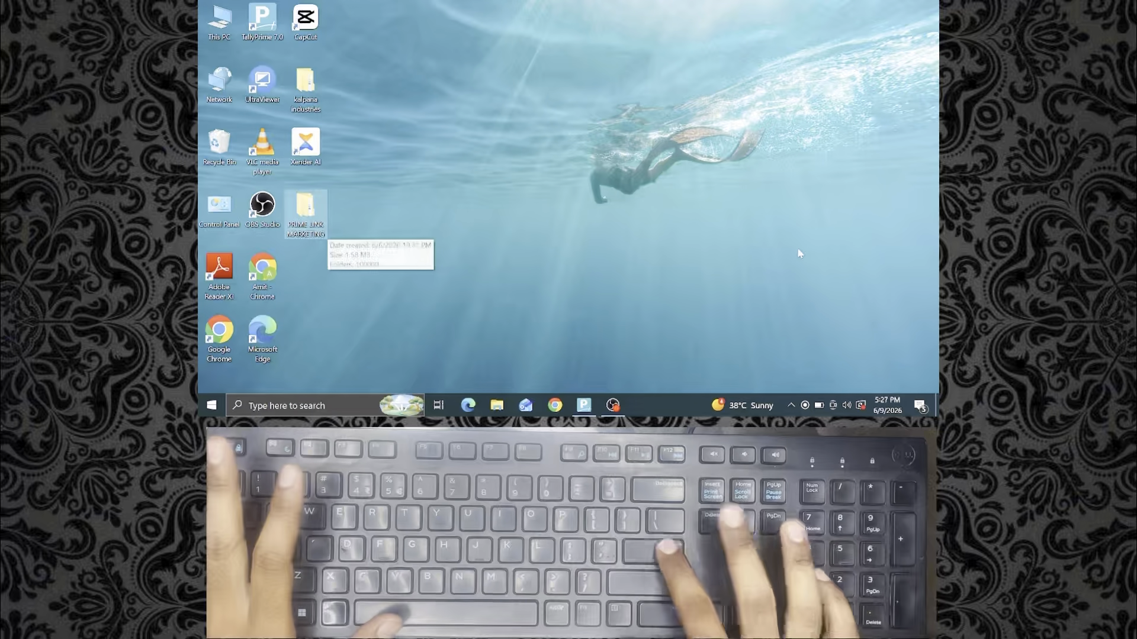
key(Return)
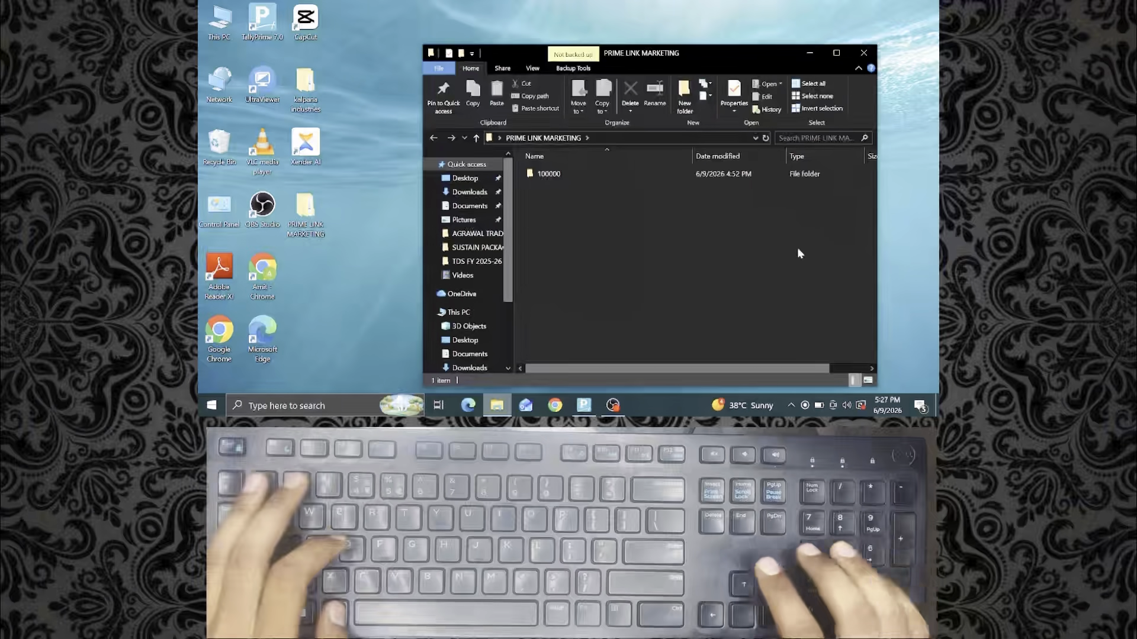
key(alt+d)
key(ctrl+c)
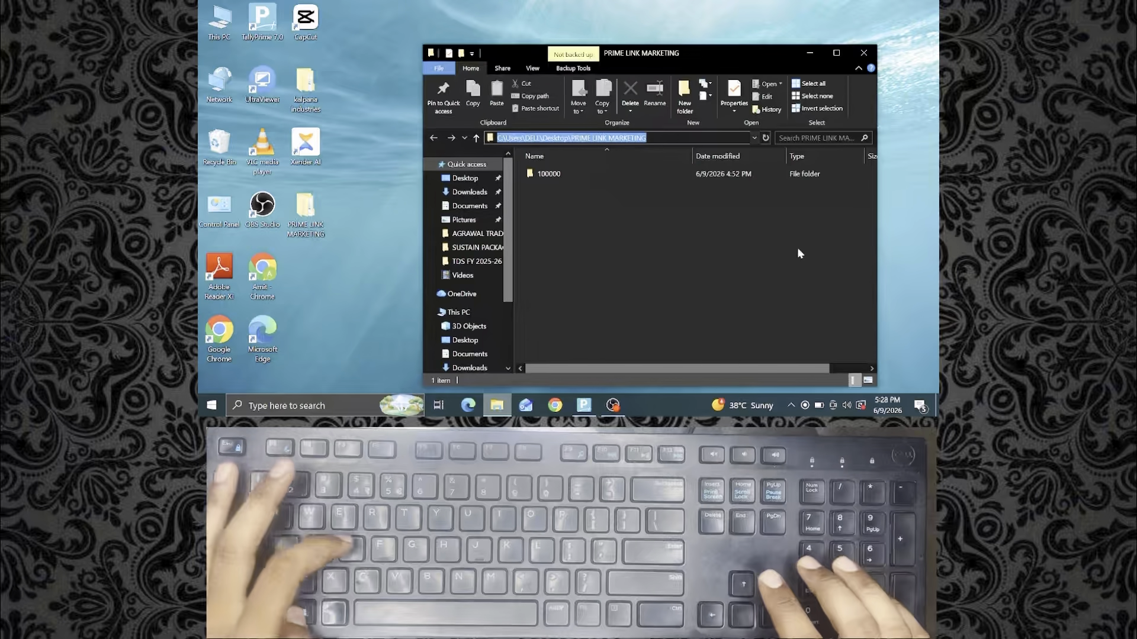
Step: Return to the desktop and launch TallyPrime 7.0
key(super+d)
key(Up)
key(Up)
key(Up)
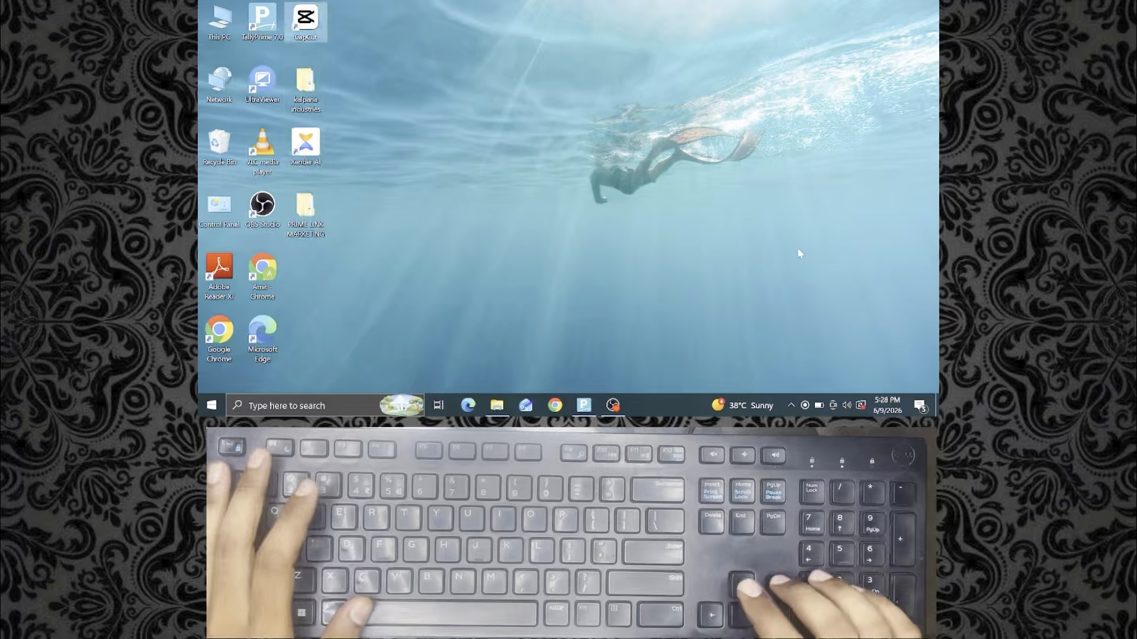
key(Left)
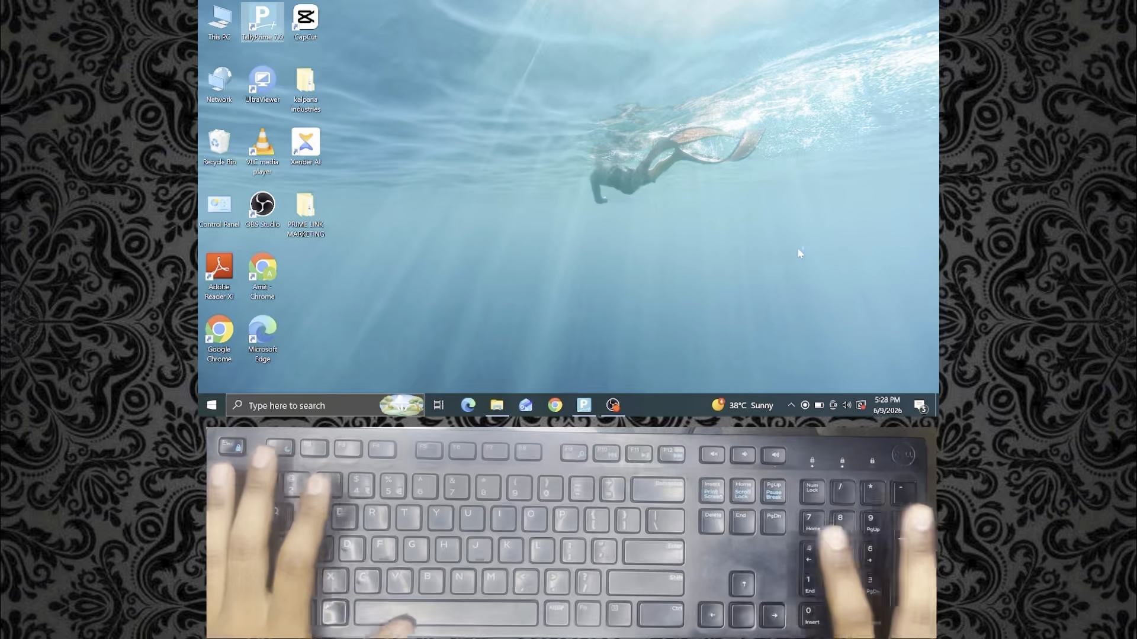
key(Return)
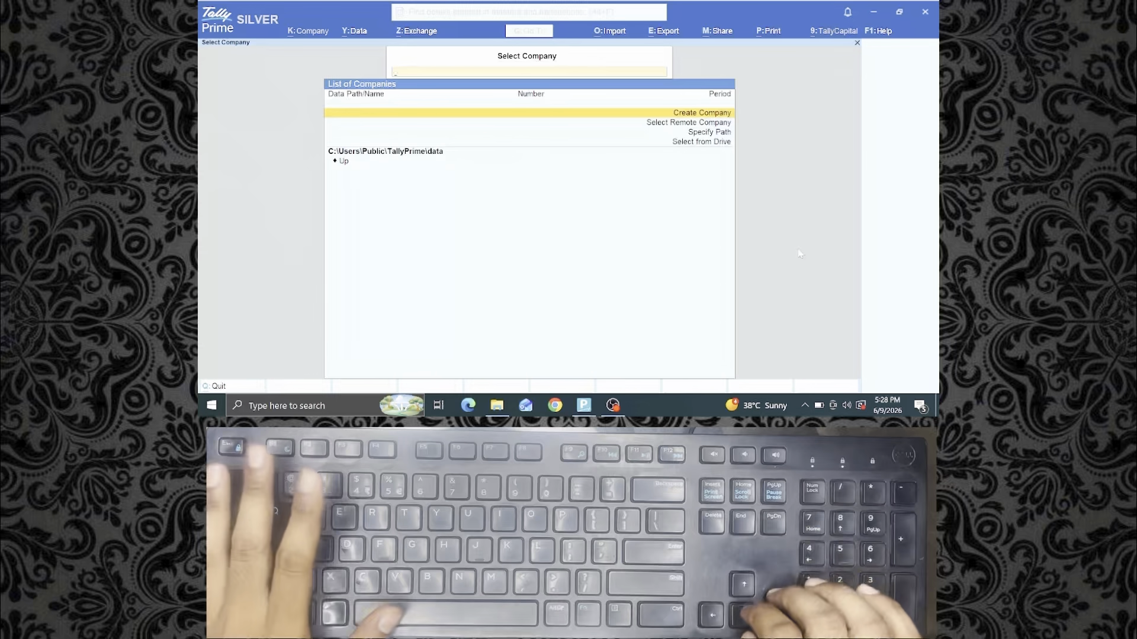
Step: Specify the copied PRIME LINK MARKETING folder as the company path and load the company Prime Link Marketing
key(Down)
key(Down)
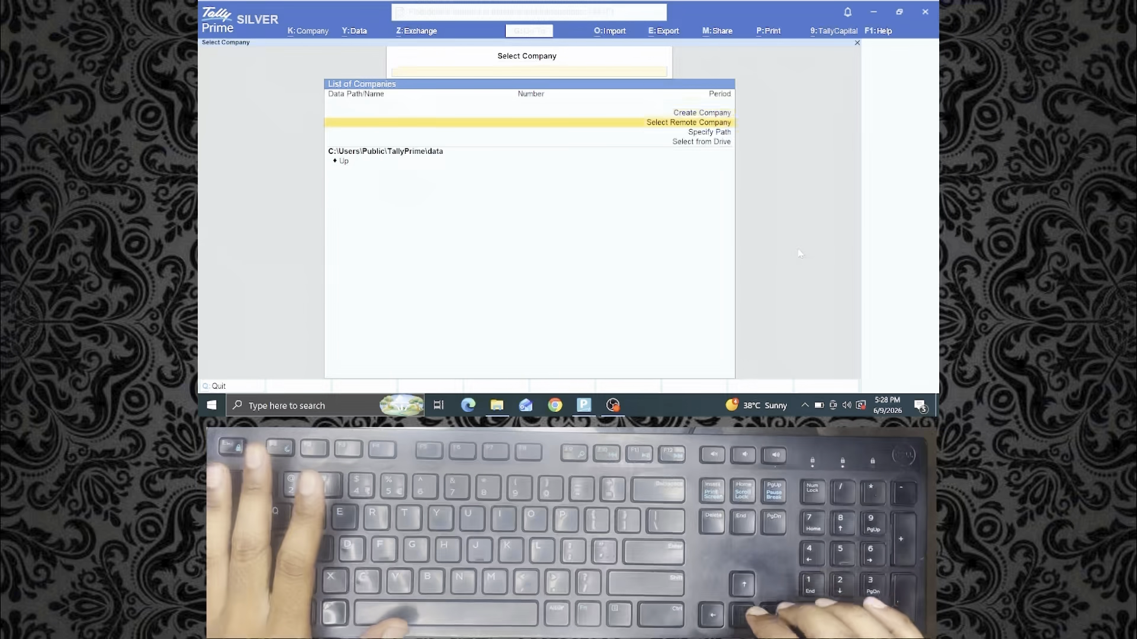
key(Return)
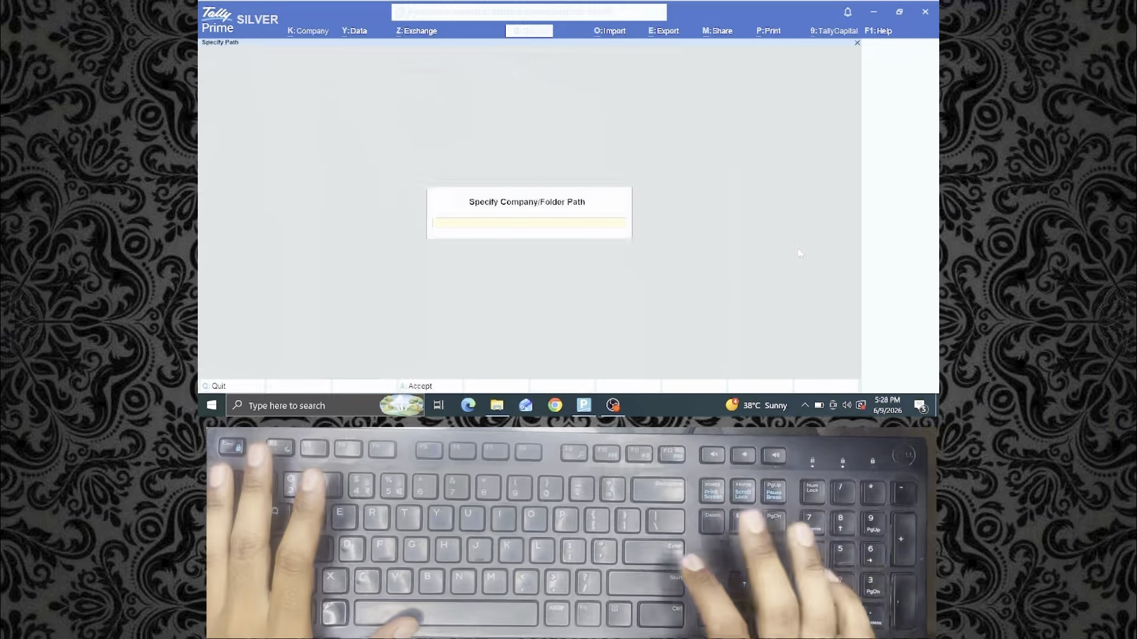
key(ctrl+v)
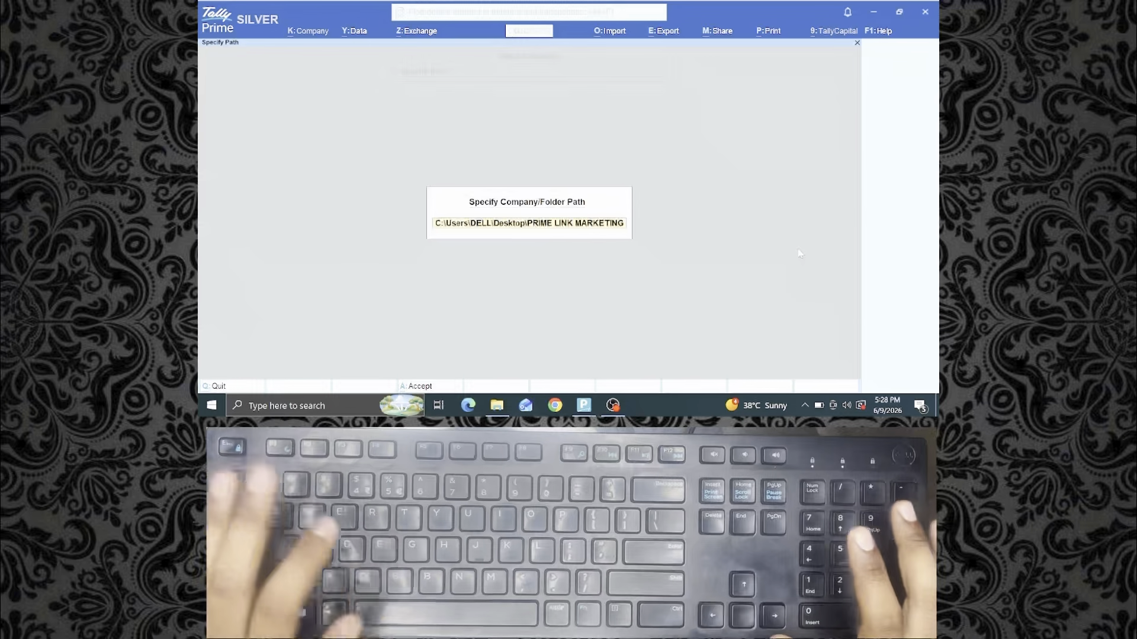
key(Return)
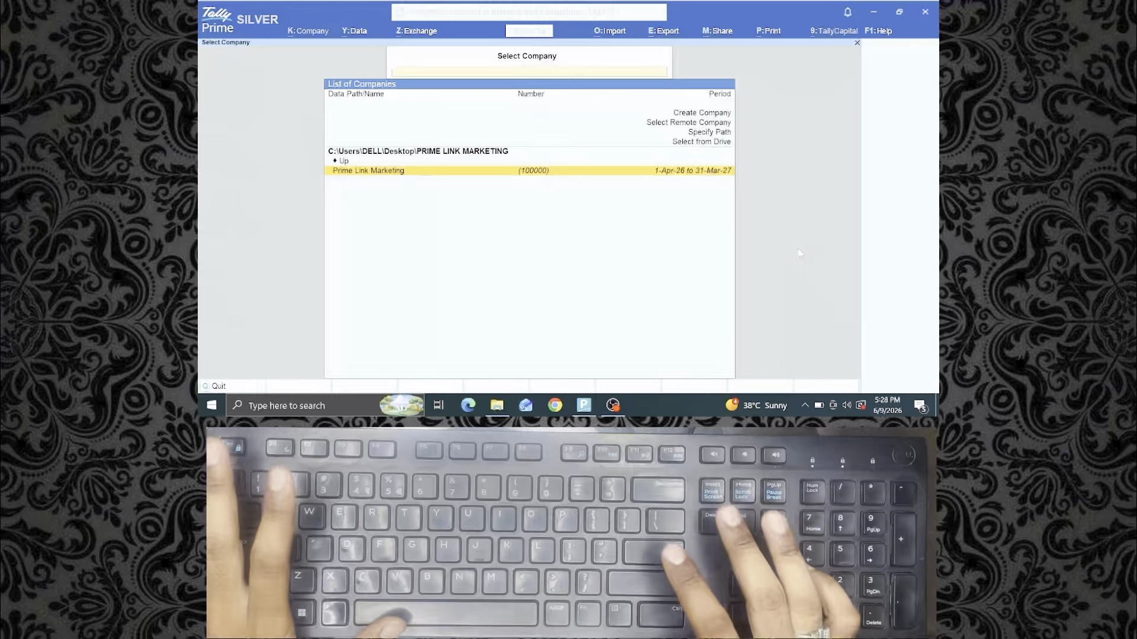
key(Return)
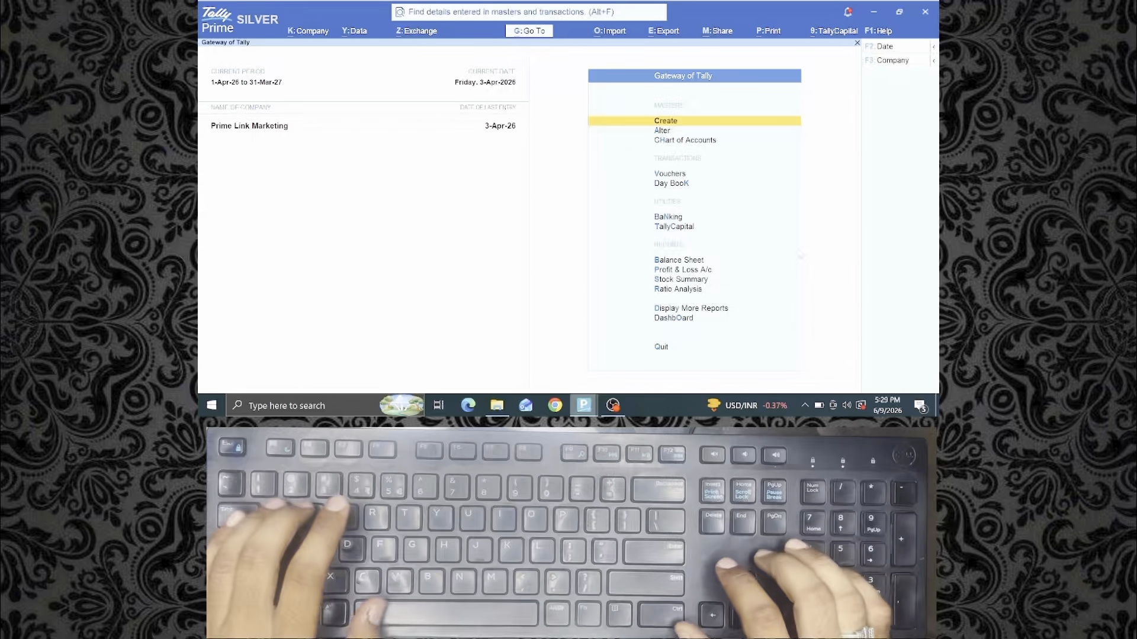
Step: Display the Cash/Bank Summary and drill down into the Hdfc Bank ledger's monthly summary
key(d)
key(a)
key(c)
key(Down)
key(Down)
key(Down)
key(Down)
key(Up)
key(Down)
key(Up)
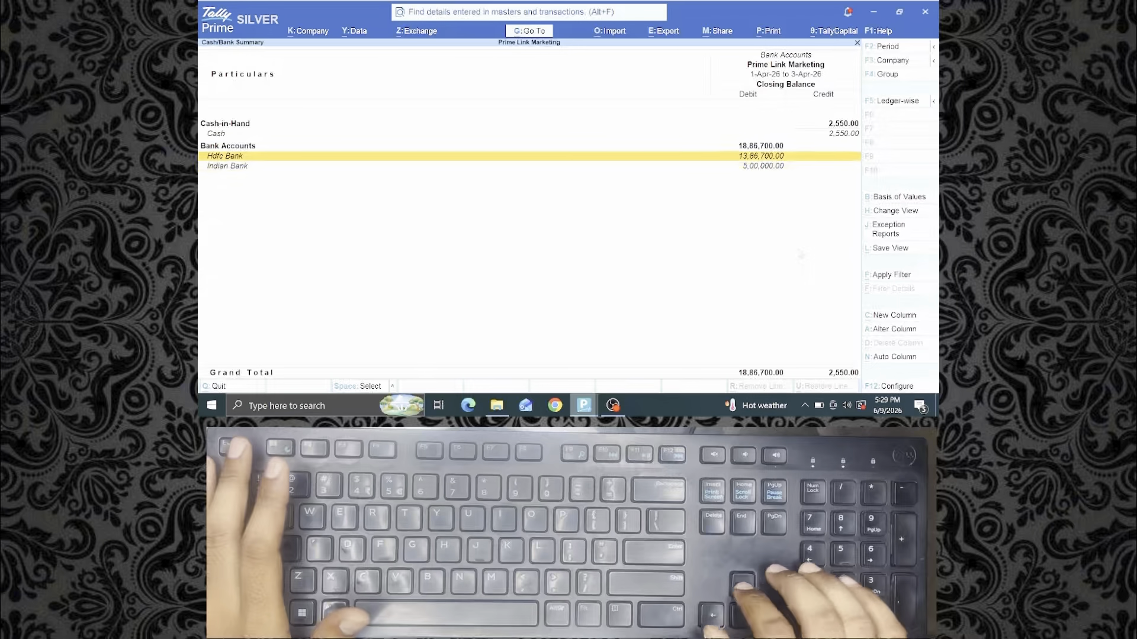
key(Return)
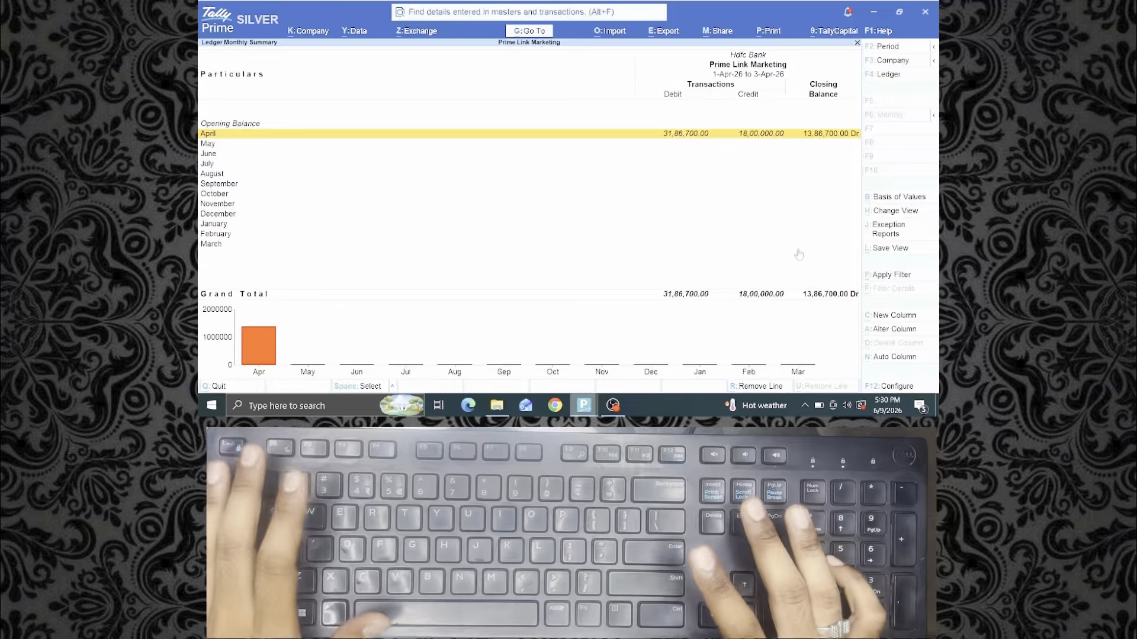
Step: Open the April vouchers of the Hdfc Bank ledger and go through the receipt entries
key(Return)
key(Down)
key(Down)
key(Down)
key(Down)
key(Down)
key(Down)
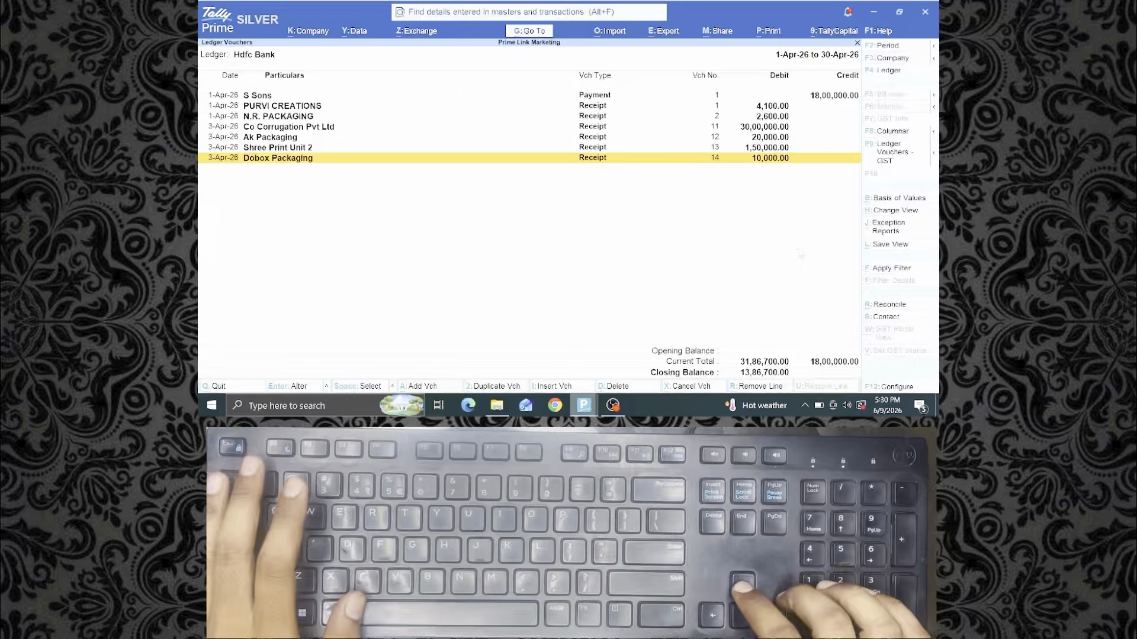
key(Up)
key(Up)
key(Up)
Step: Add a contra voucher from the Hdfc Bank voucher list, crediting Indian Bank with 8,00,000
key(alt+a)
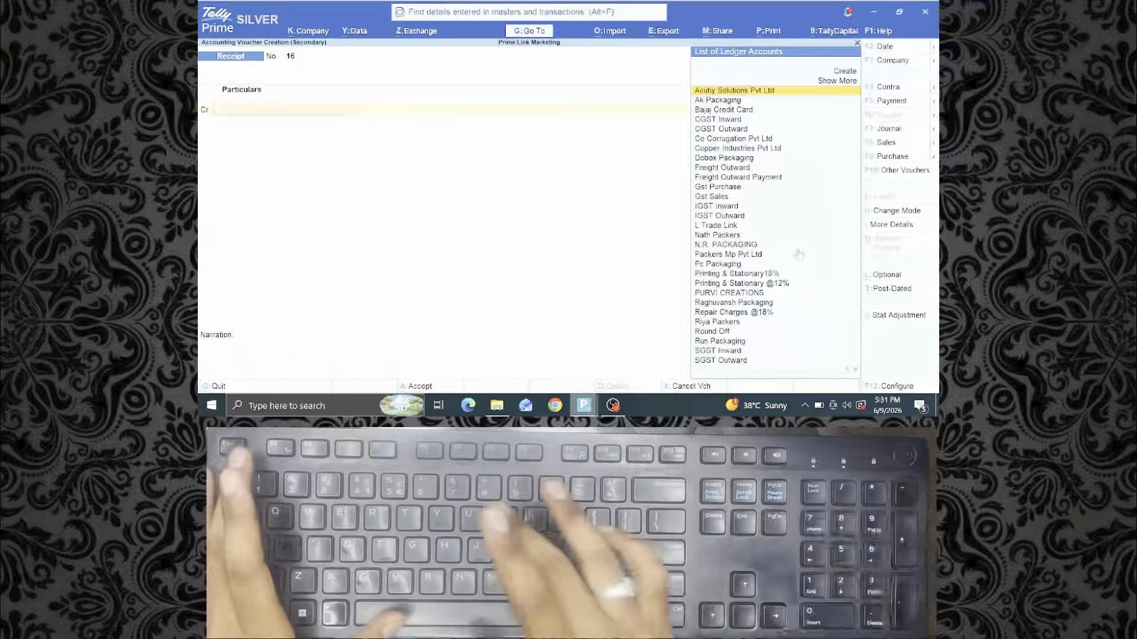
key(F4)
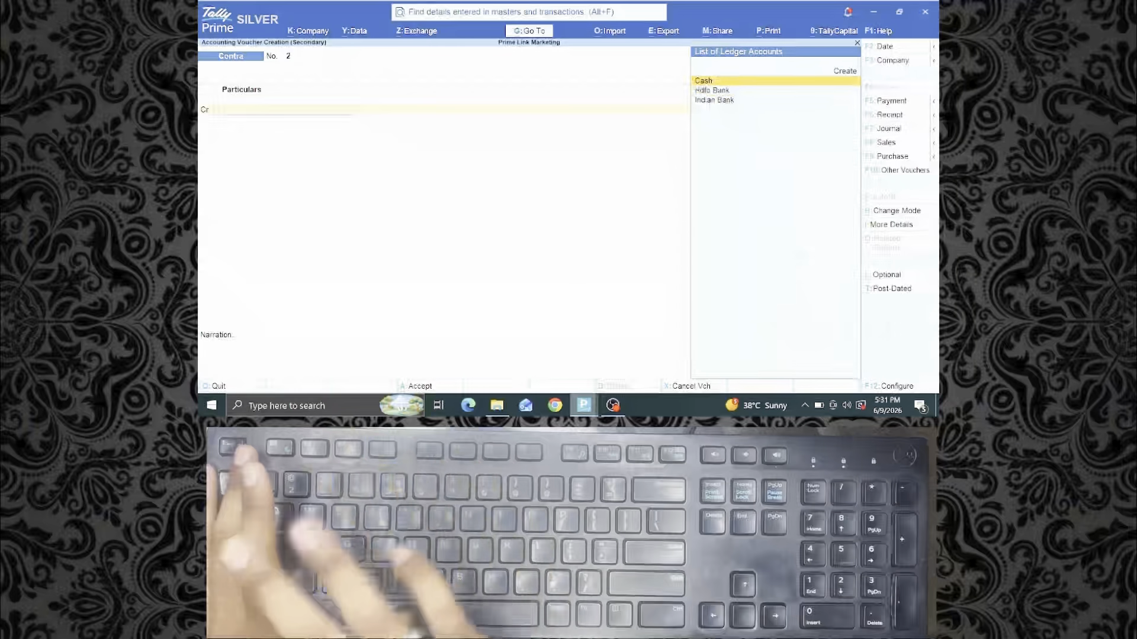
key(Down)
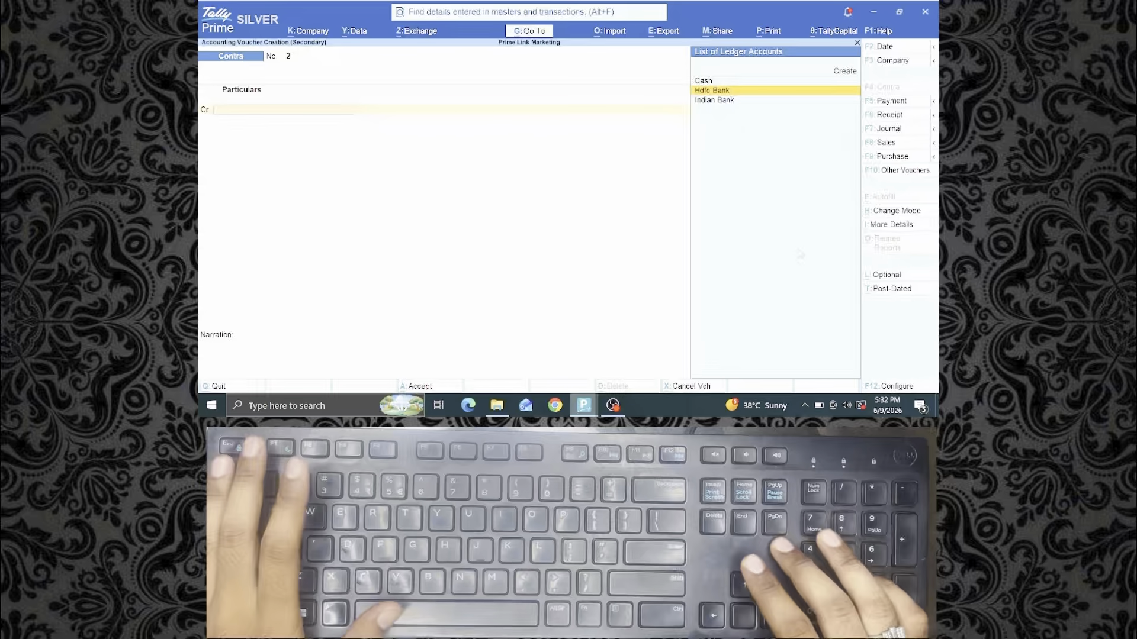
key(Down)
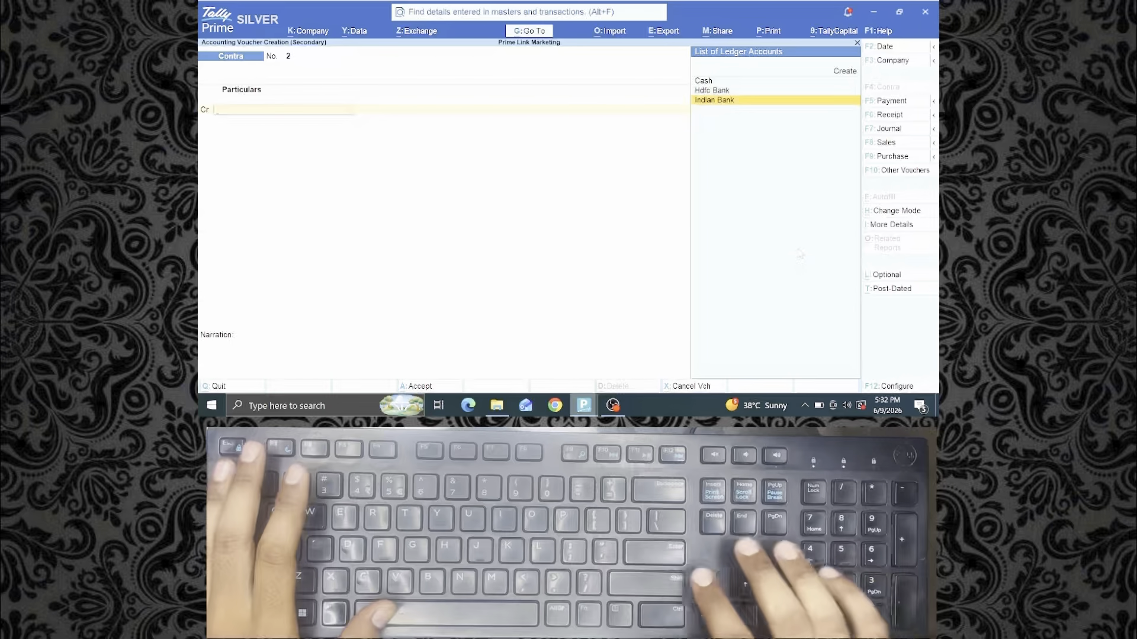
key(Return)
text(800000)
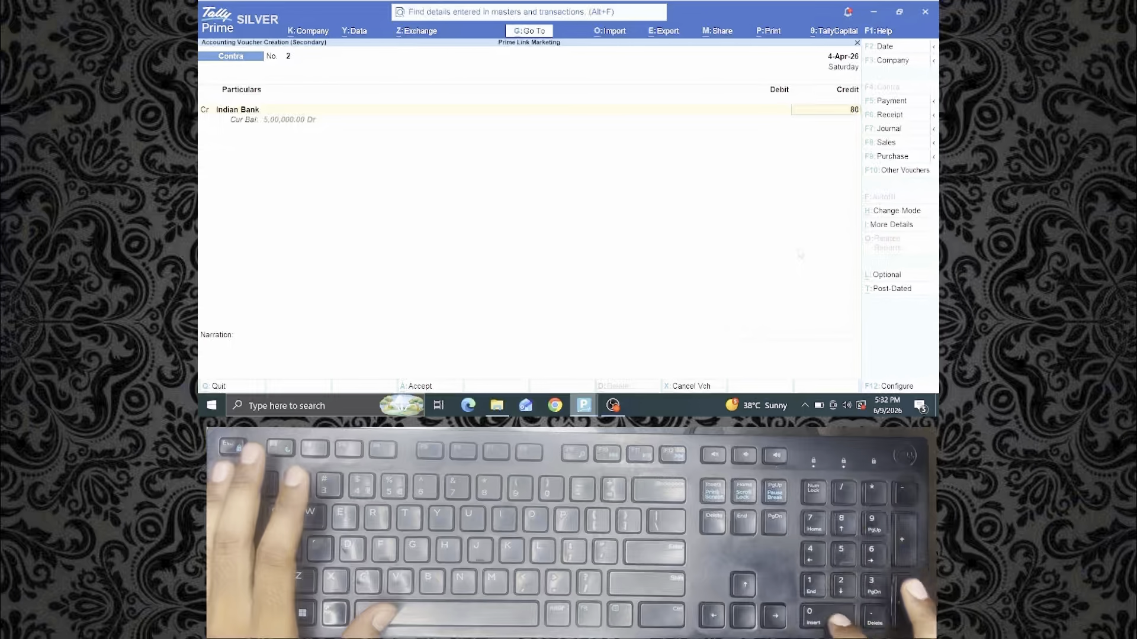
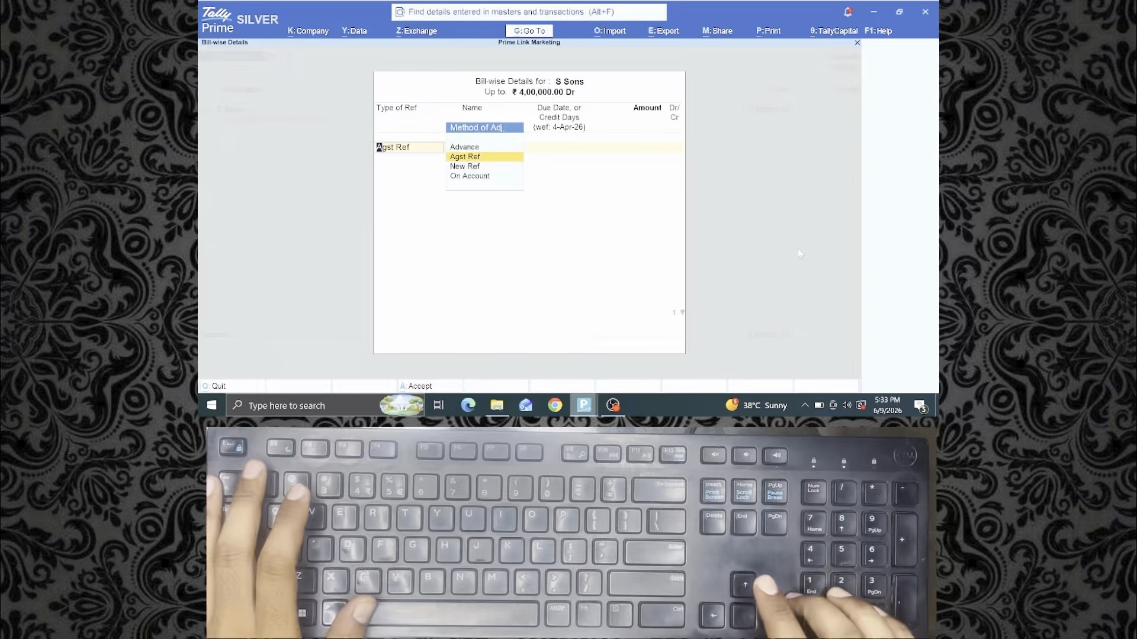
Step: Allocate the 4,00,000 S Sons payment as an Advance with reference 04-04-2026 and credit Hdfc Bank
key(Up)
key(Return)
text(04-)
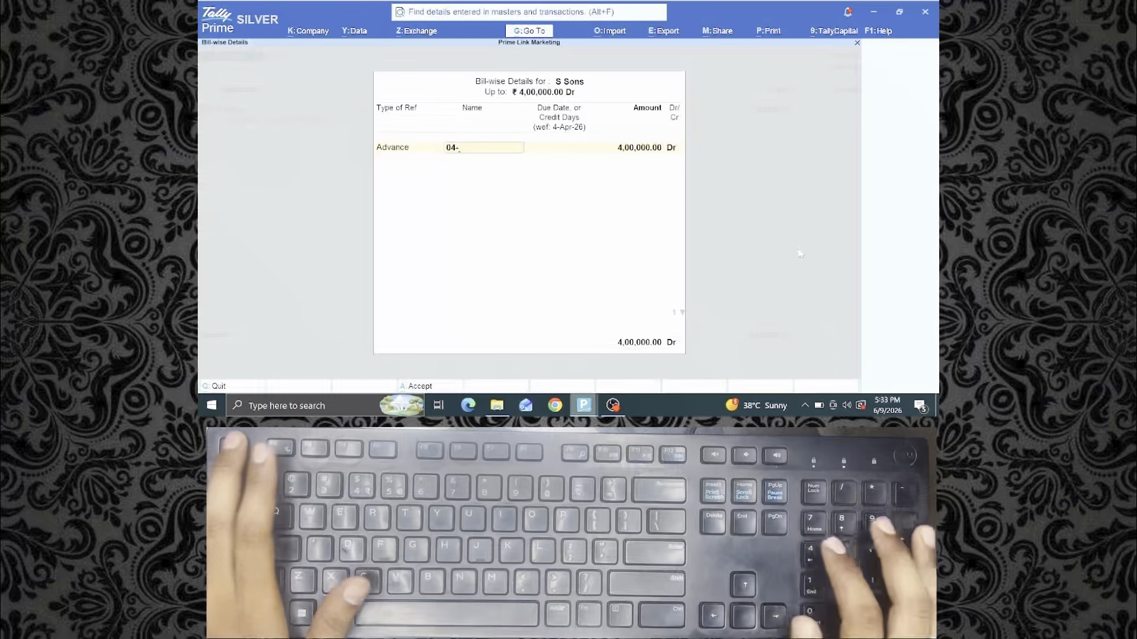
key(Escape)
text(04-04-2026)
key(Return)
key(Return)
key(Return)
key(Return)
text(h)
key(Return)
key(Return)
Step: Set the payment voucher's narration to "BEING AMOUNT PAID BY BANK" and save the voucher
key(ctrl+r)
key(BackSpace)
key(BackSpace)
key(BackSpace)
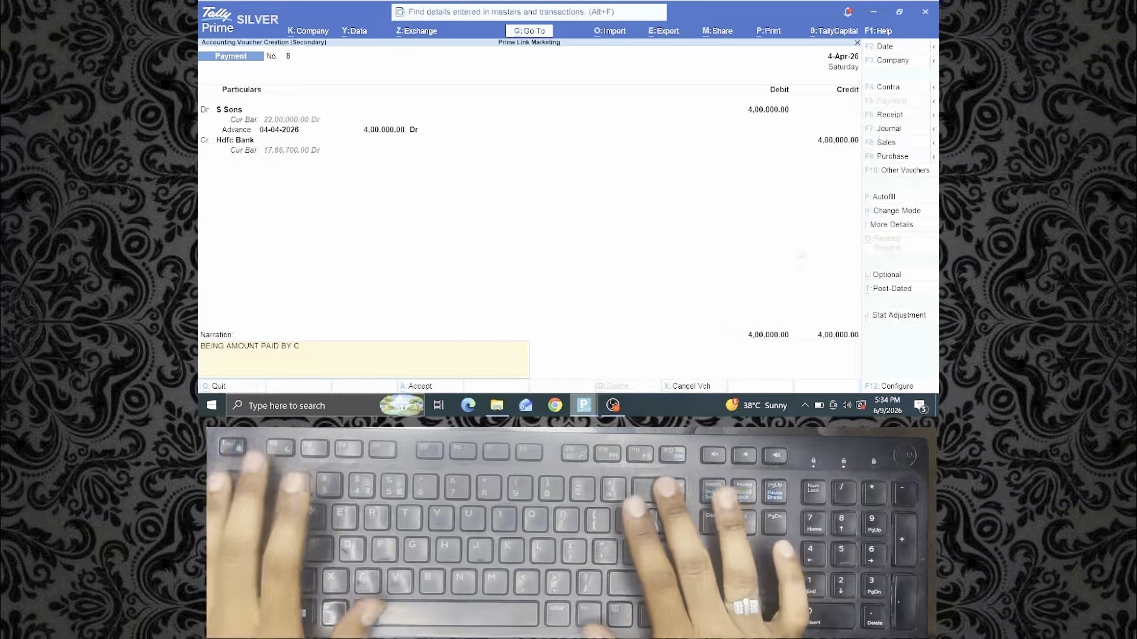
key(BackSpace)
text(BAN)
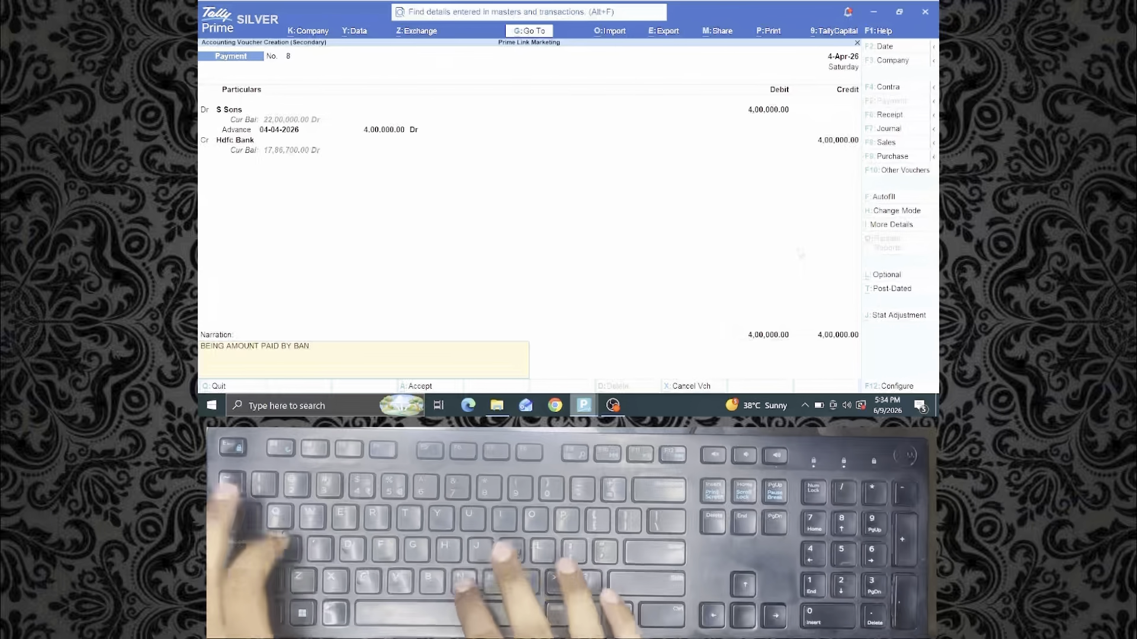
text(K)
key(Return)
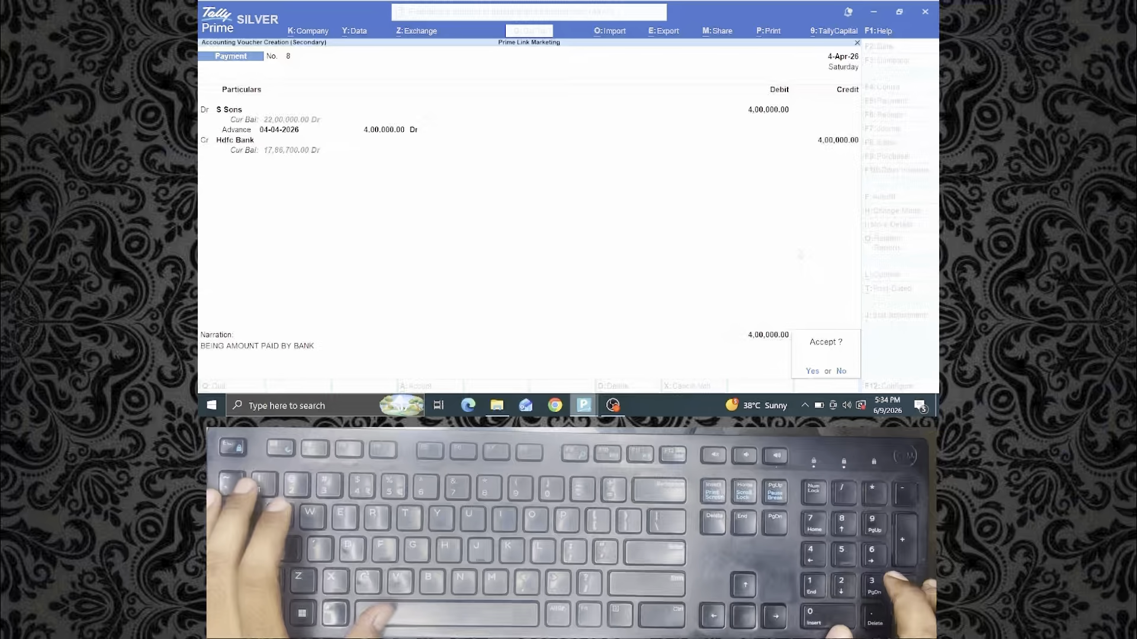
key(Return)
Step: Add another payment voucher after the S Sons payment and search the debit ledgers for NAR
key(Down)
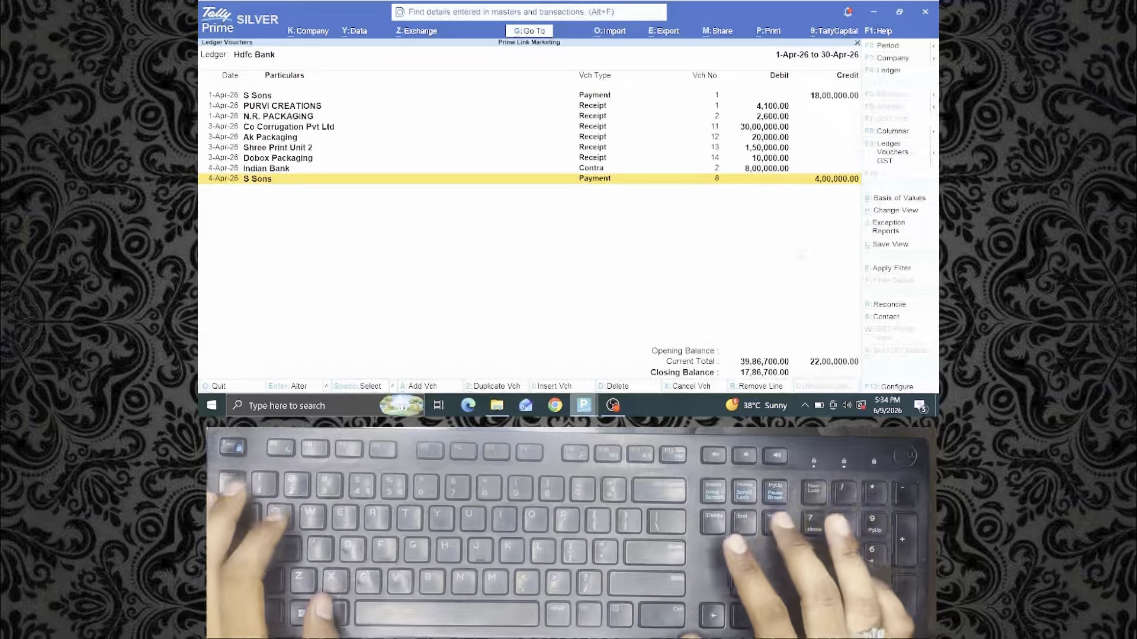
key(alt+a)
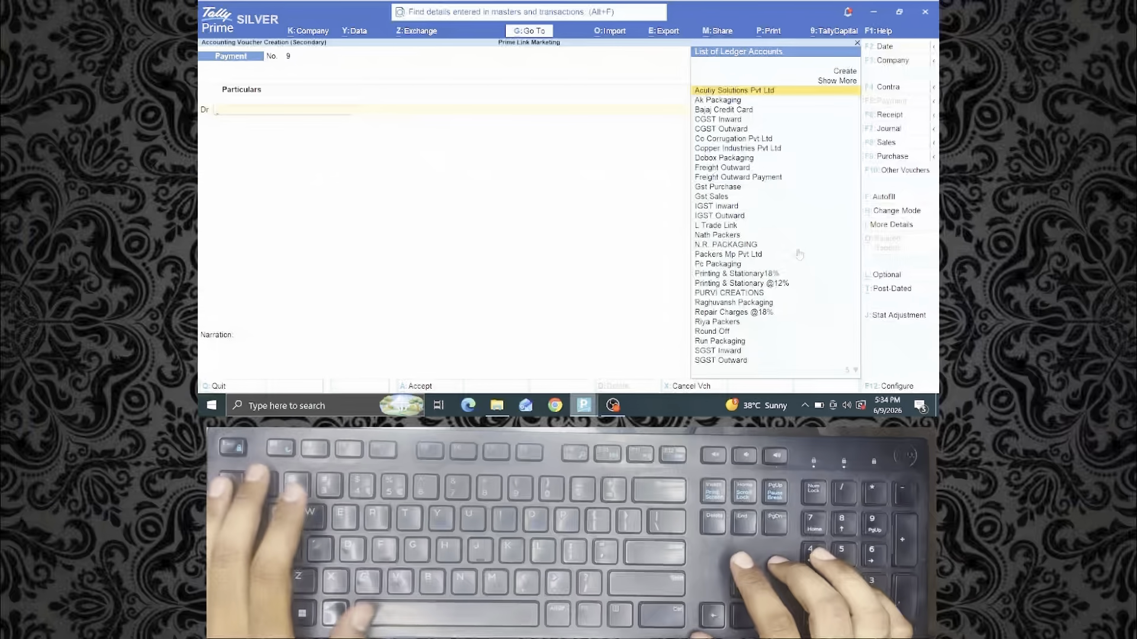
text(NAR)
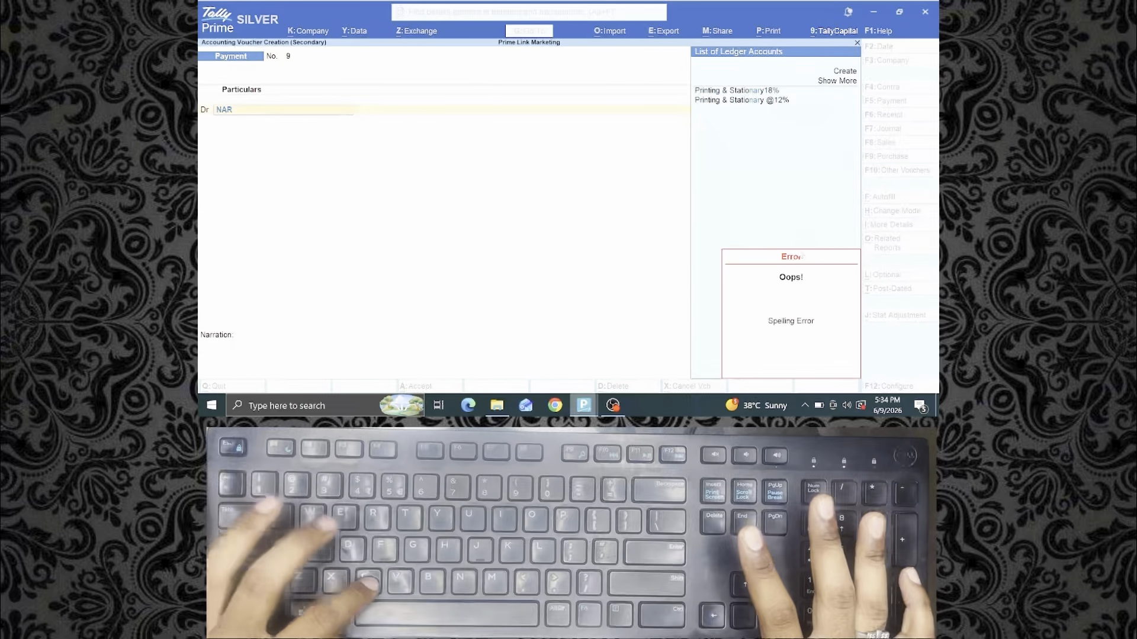
Step: Create a new ledger for the debit line named "Naresh Product Pvt Ltd" under the Sundry Creditors group
key(alt+c)
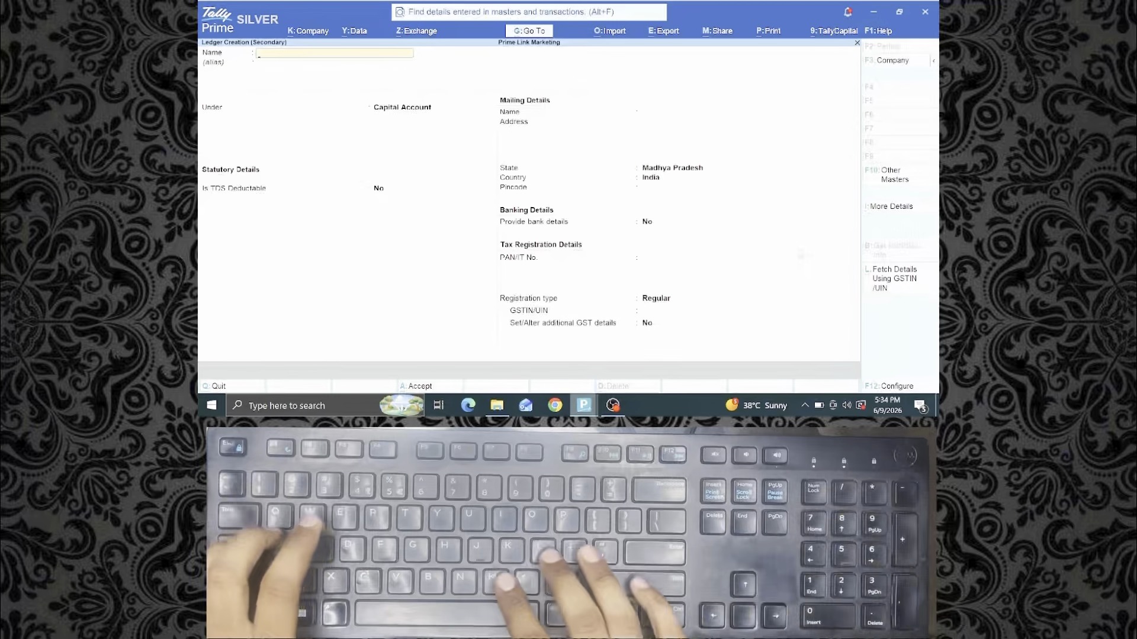
text(Nares)
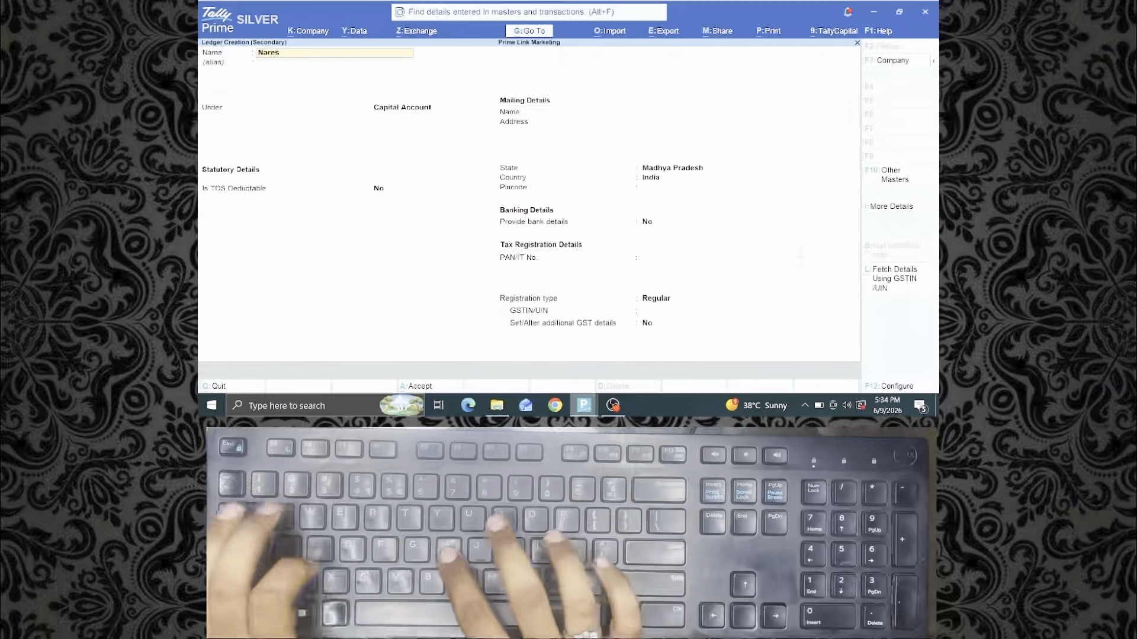
text(h Pr)
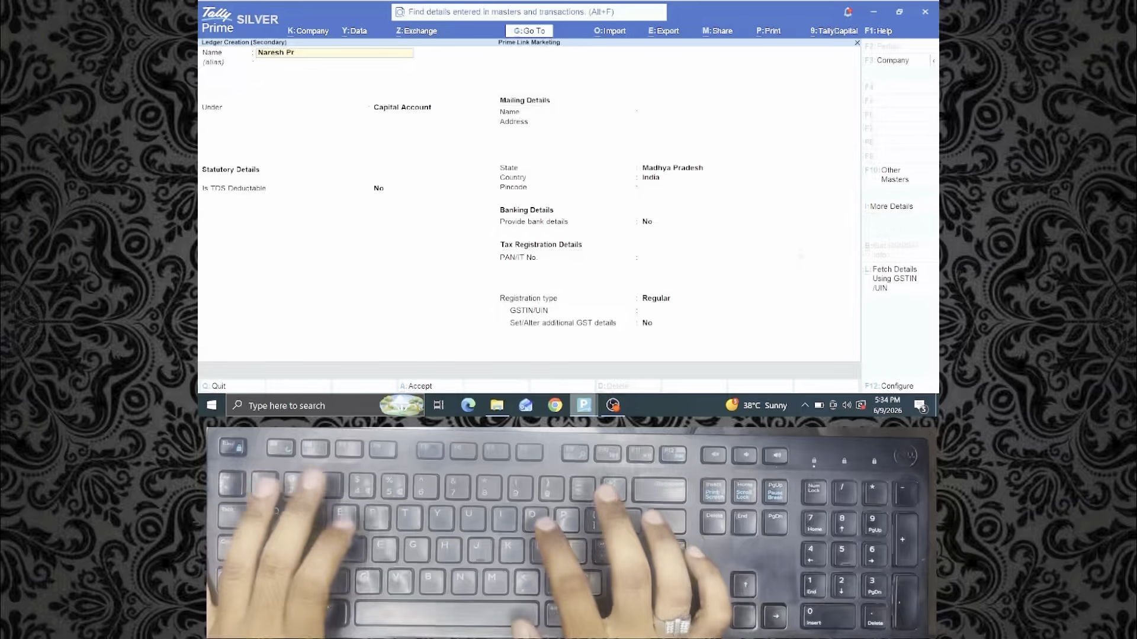
text(oduct)
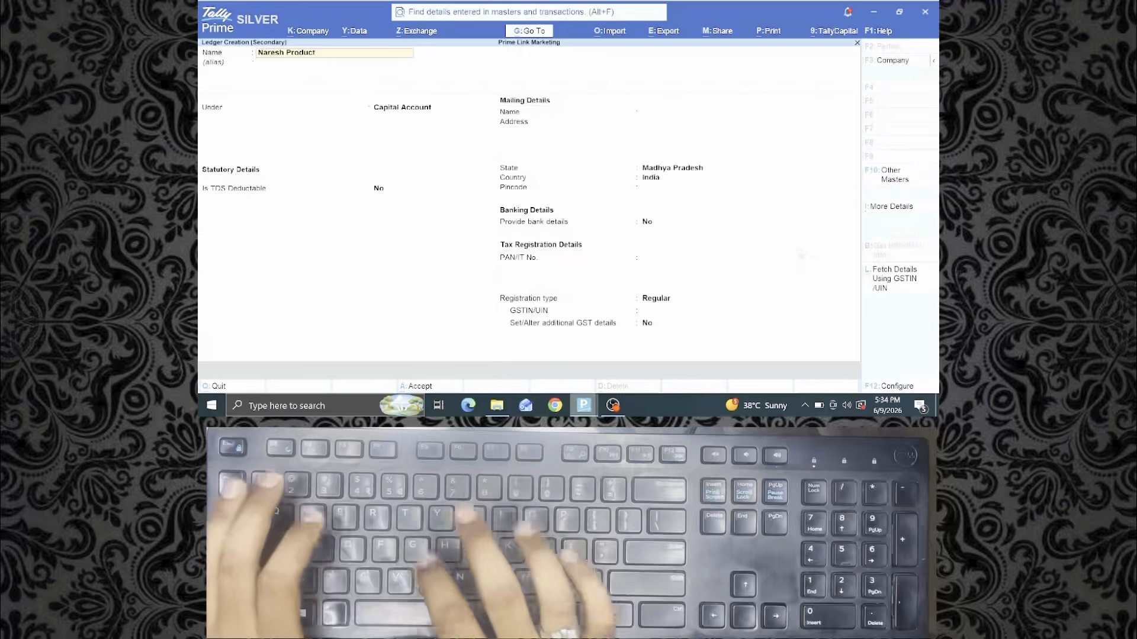
text( Pv)
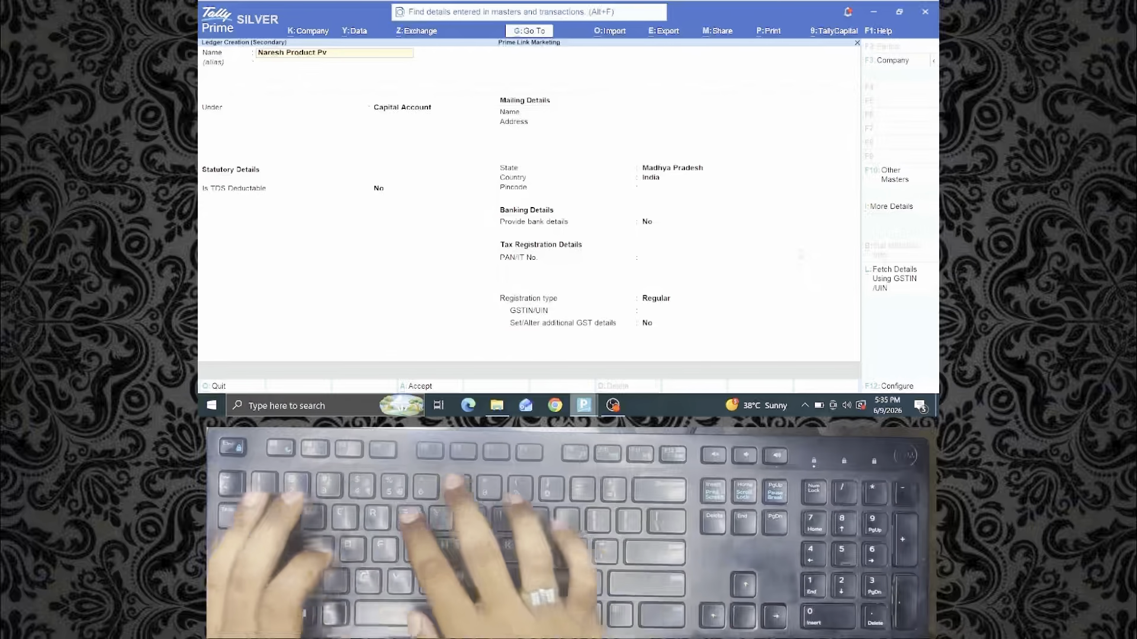
text(t Ltd)
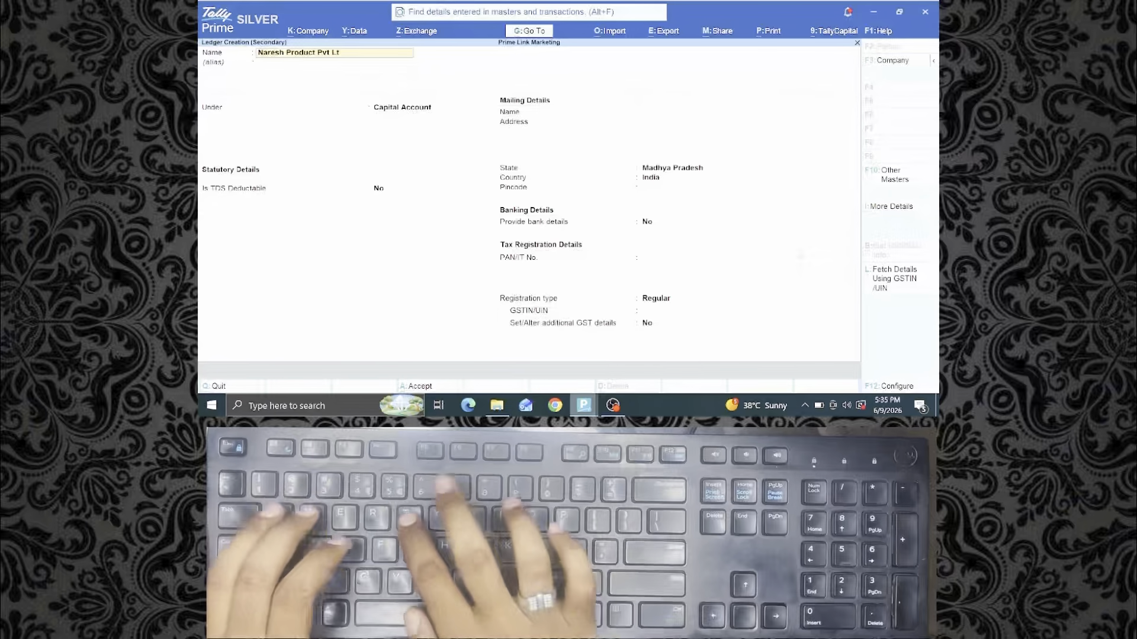
key(Return)
key(Return)
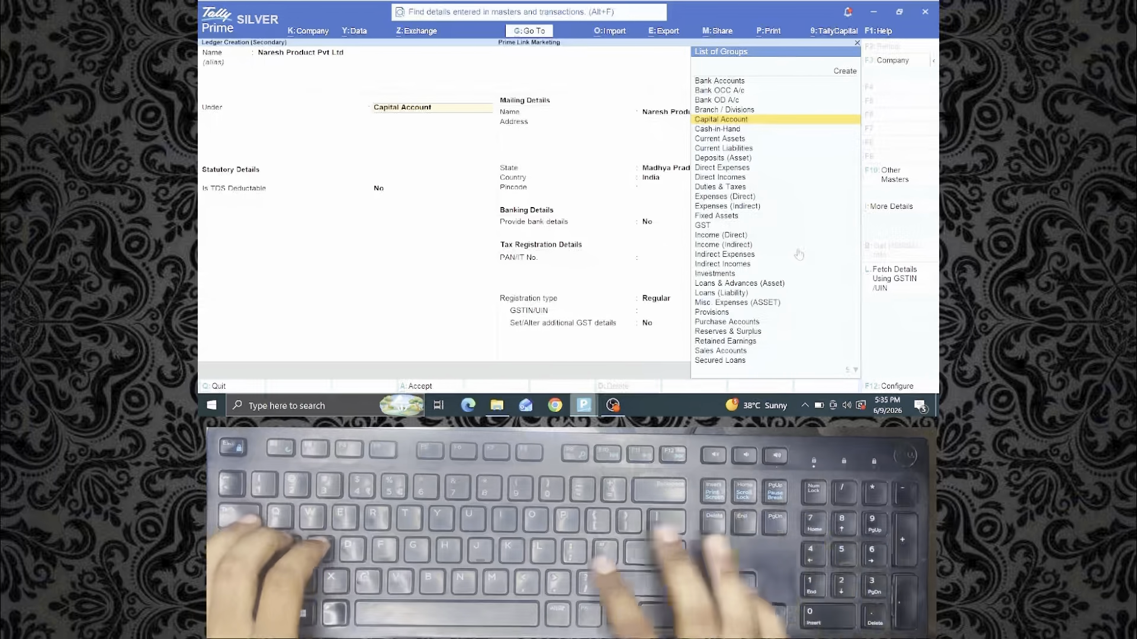
text(Sun)
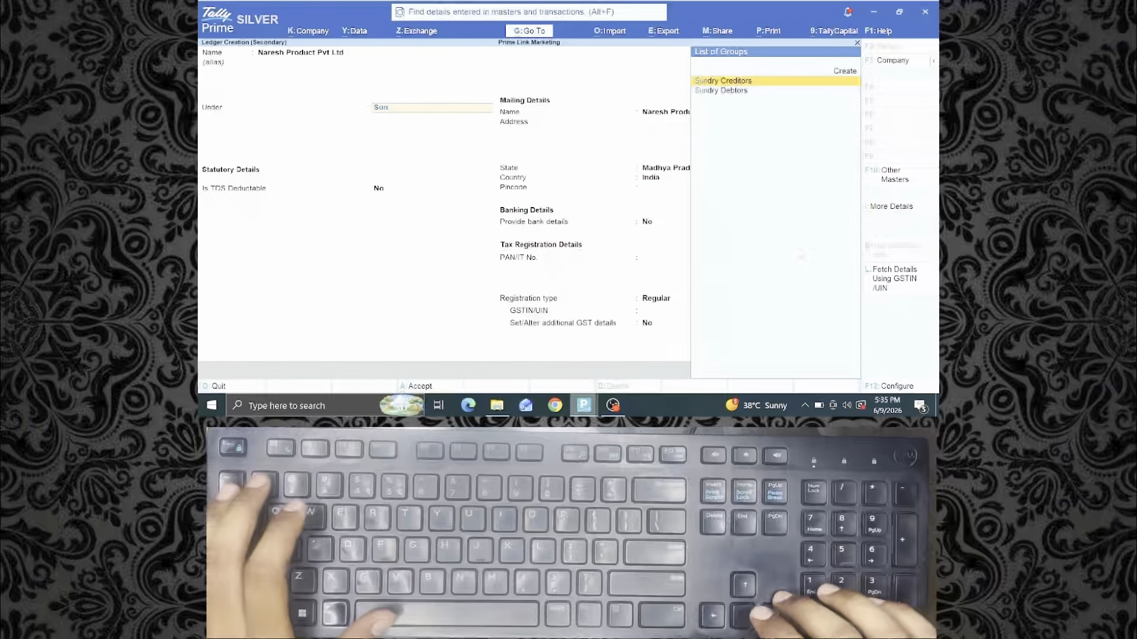
key(Return)
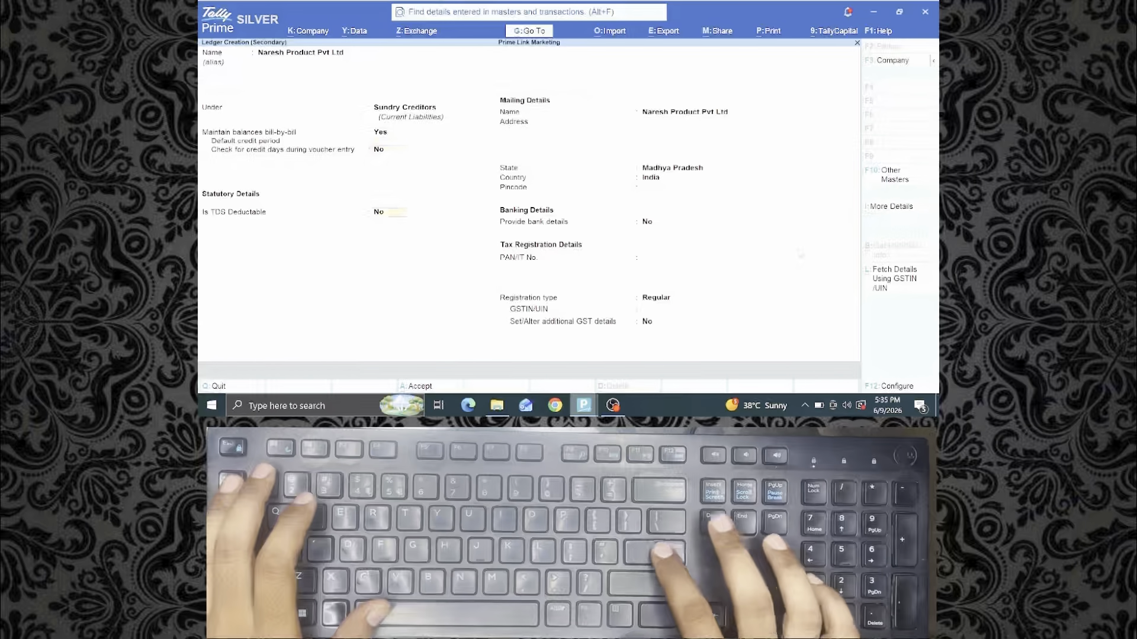
Step: Set the state in the new ledger's mailing details to Delhi, keeping India as the country
key(Return)
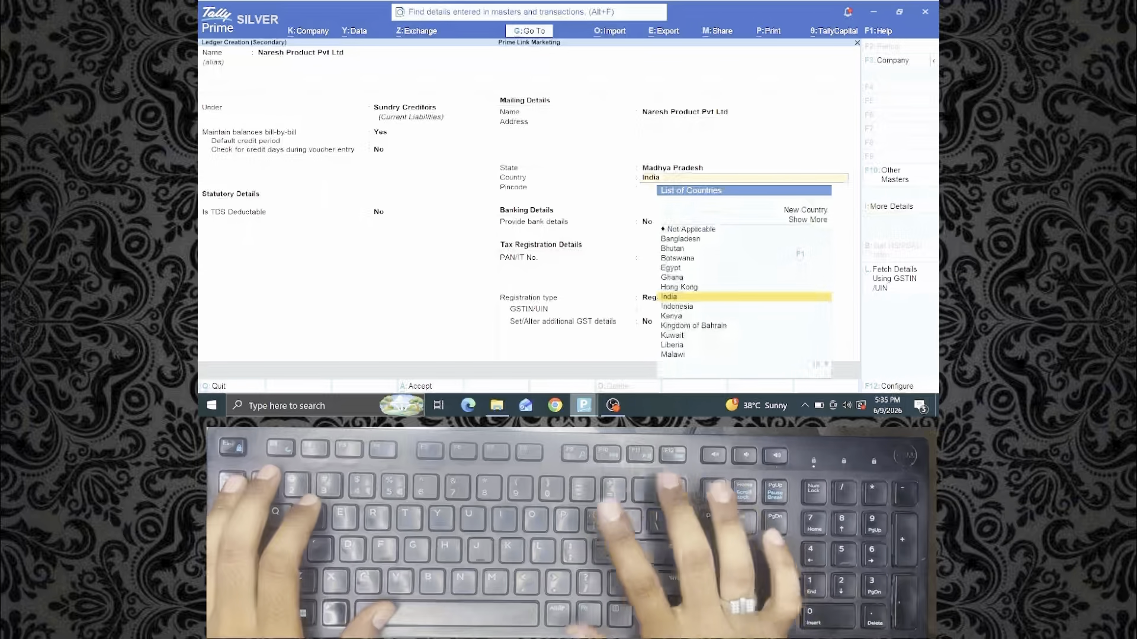
key(Up)
key(Up)
key(Up)
key(Up)
key(Up)
key(Up)
key(Up)
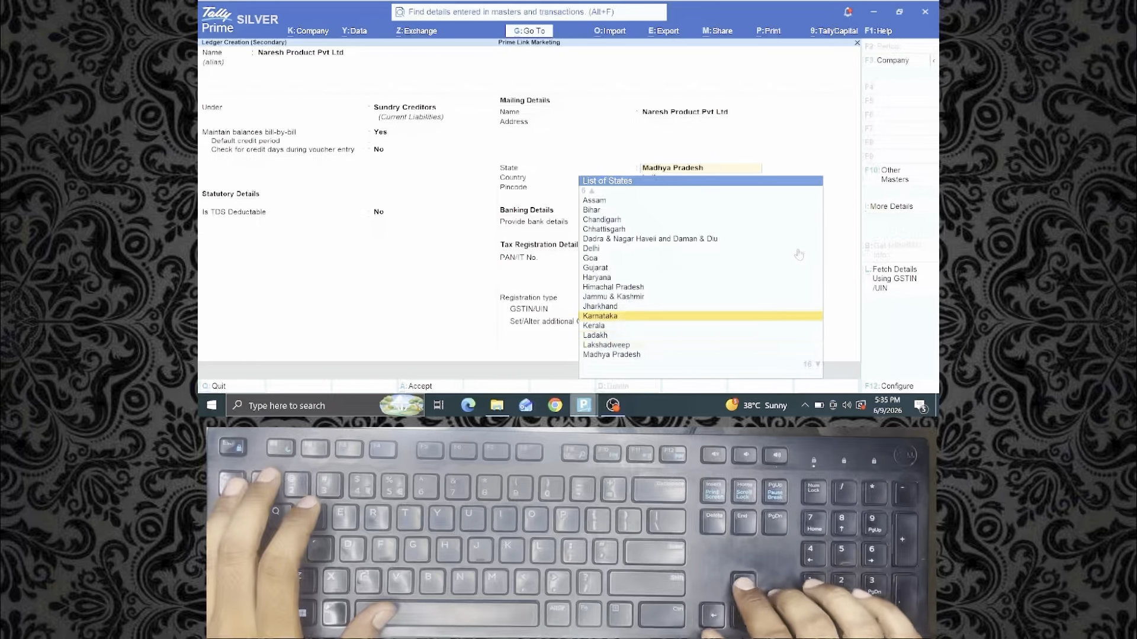
key(Up)
key(Up)
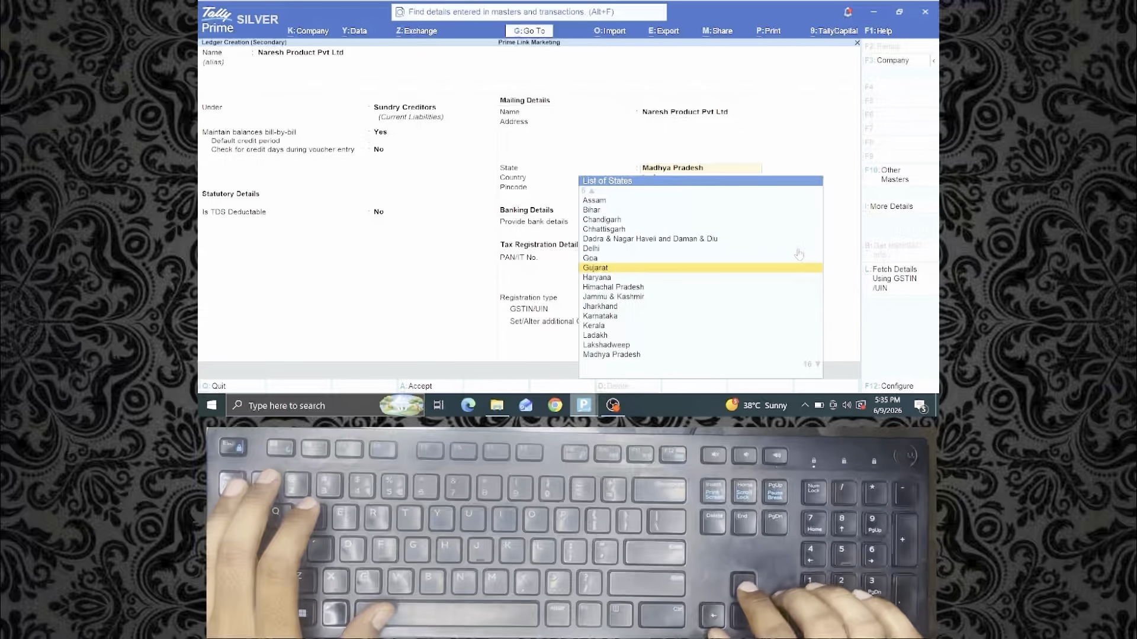
key(Up)
key(Up)
key(Return)
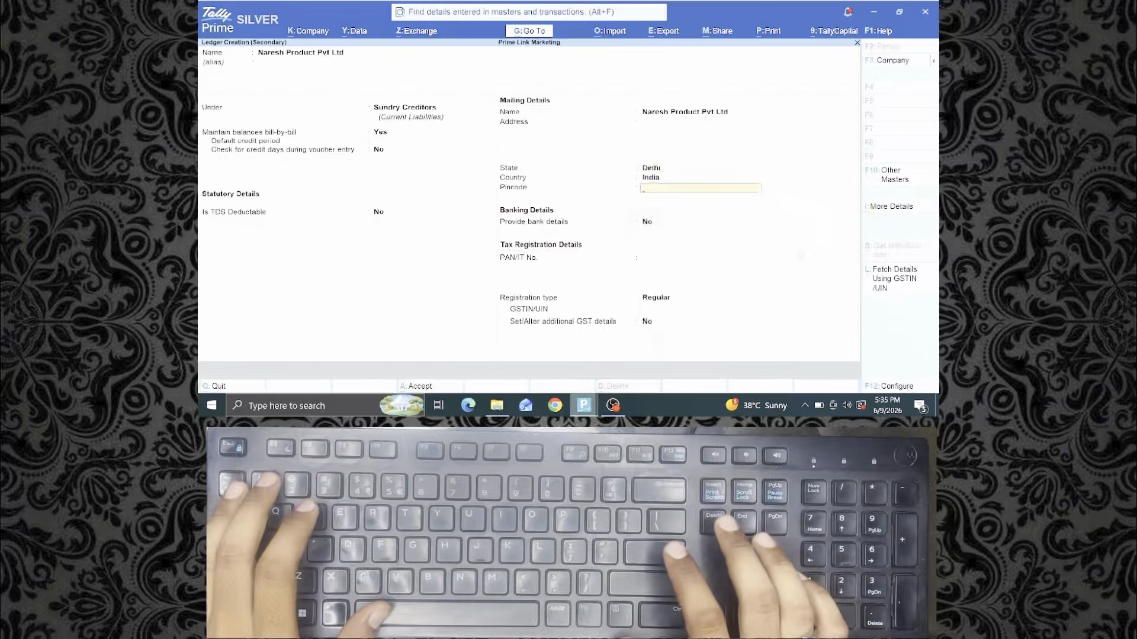
Step: Set the ledger's GST registration type to Unregistered/Consumer and save the ledger into the payment voucher
key(Return)
key(Return)
key(Return)
key(space)
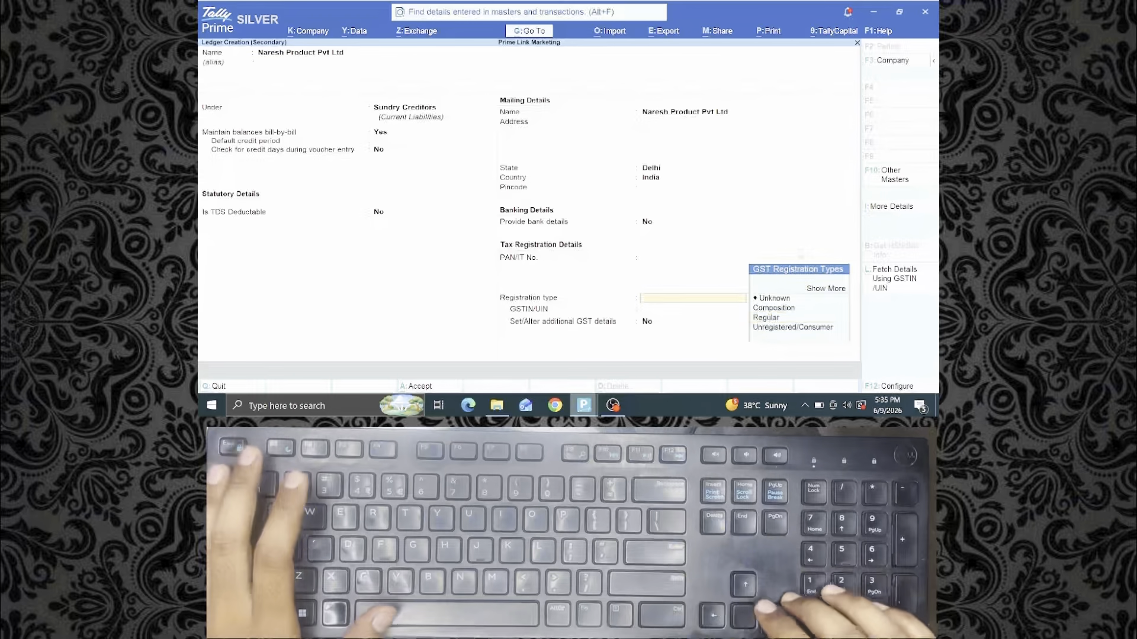
key(Down)
key(Down)
key(Down)
key(Down)
key(Down)
key(Return)
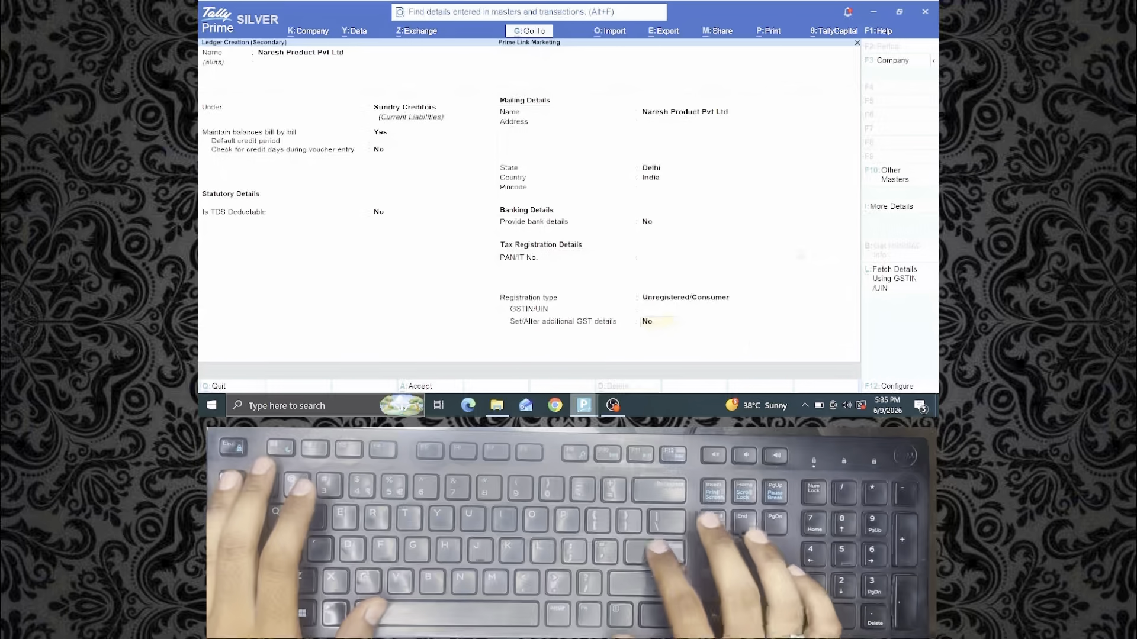
key(Return)
key(Return)
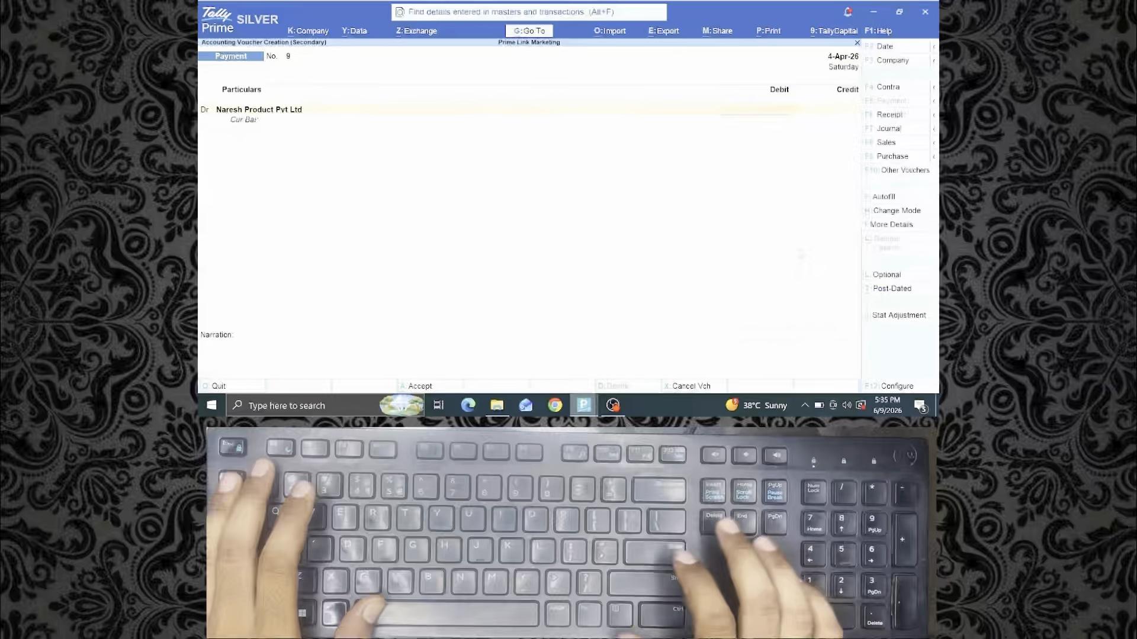
Step: Debit Naresh Product Pvt Ltd with 19,900 and allocate the amount as an Advance with reference 04-04-2026
text(19,900)
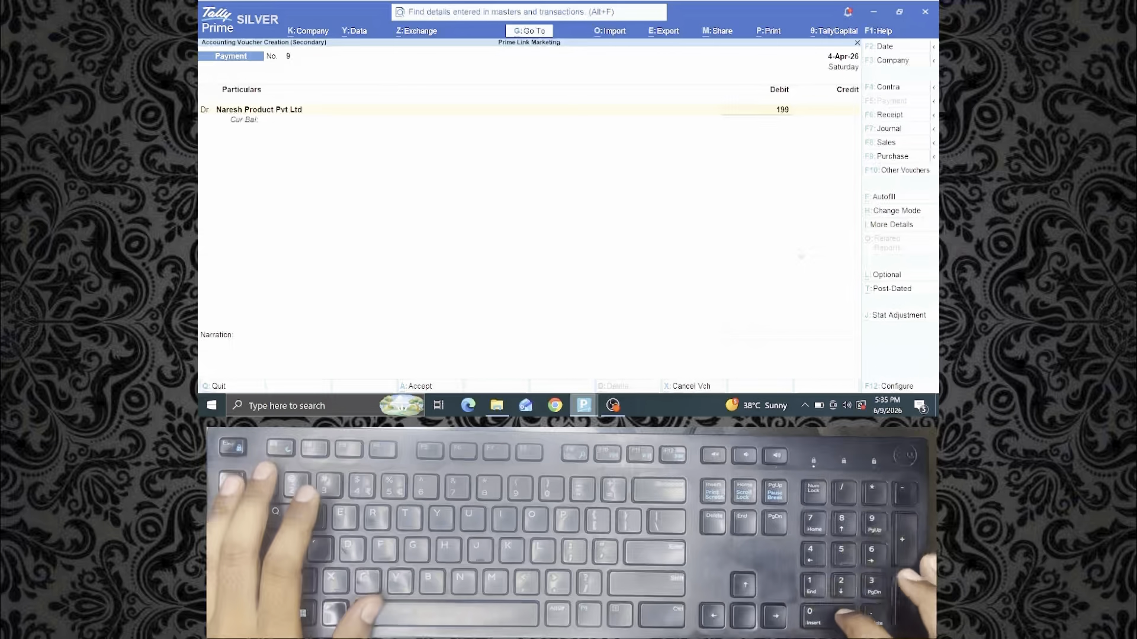
key(Return)
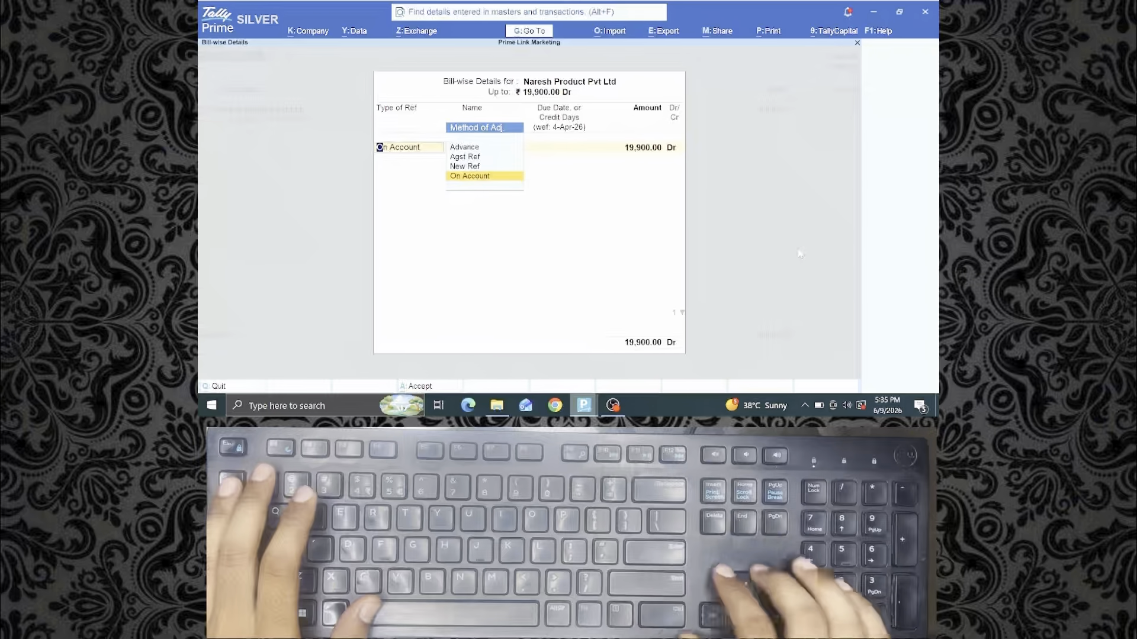
key(Up)
key(Up)
key(Up)
key(Return)
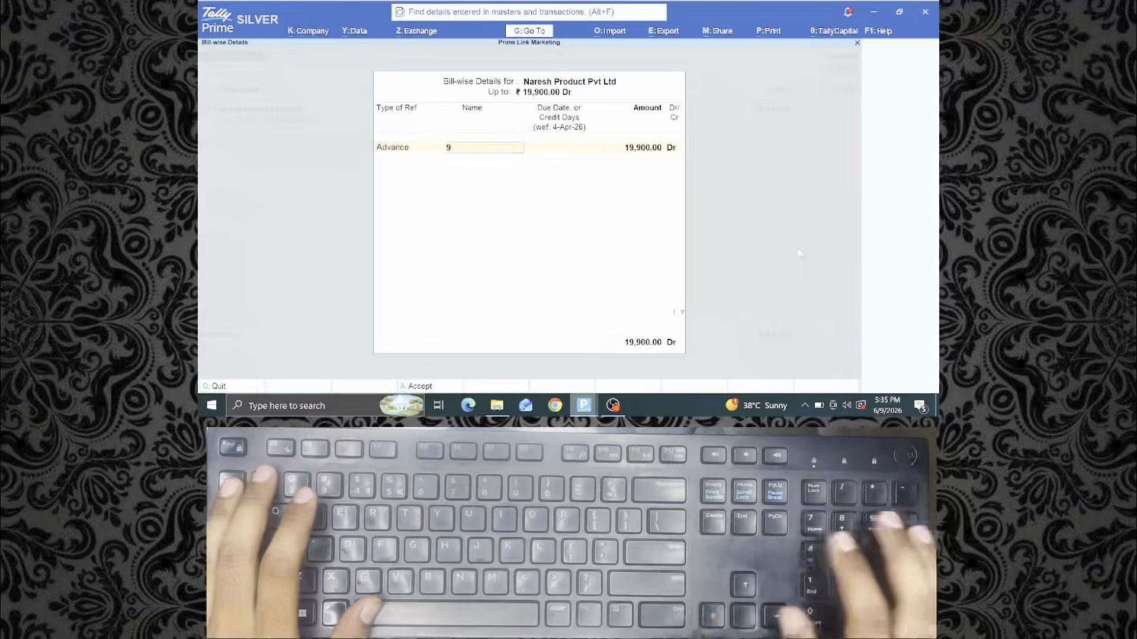
text(04-)
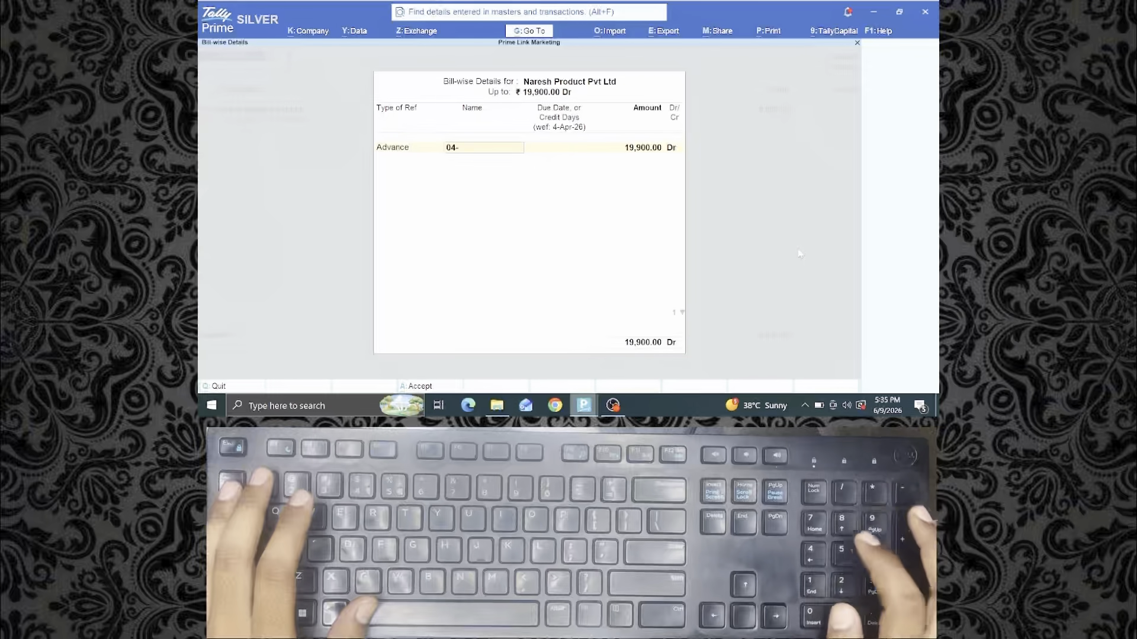
text(04-2026)
key(Return)
key(Return)
key(Return)
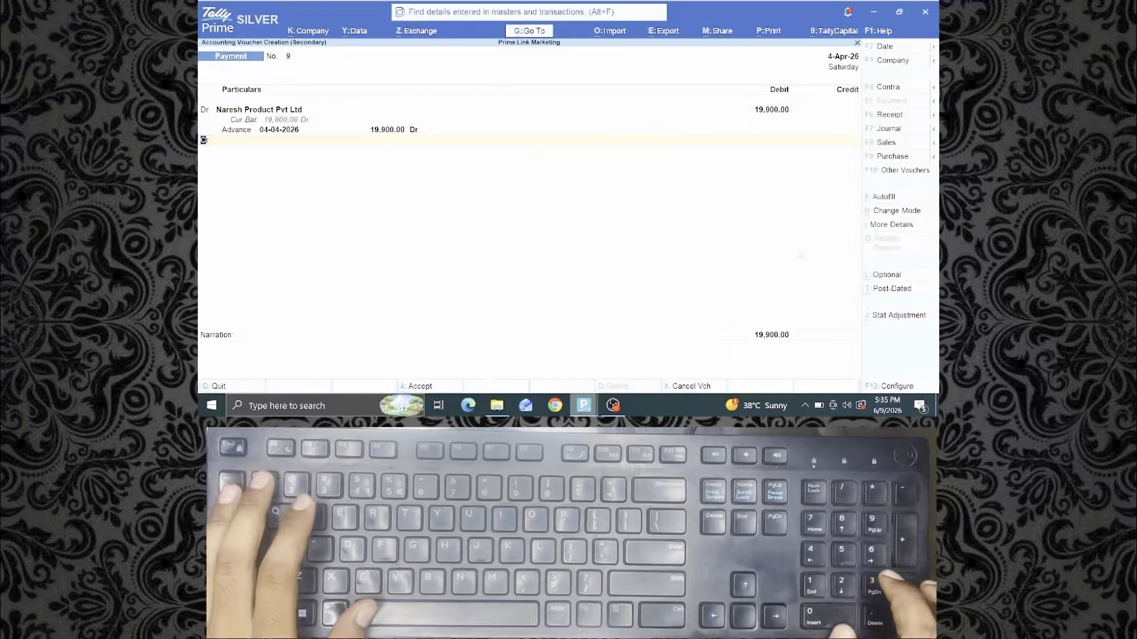
Step: Credit Hdfc Bank with 19,900 and save the payment voucher with the narration "BEING AMOUNT PAID BY BANK"
key(Return)
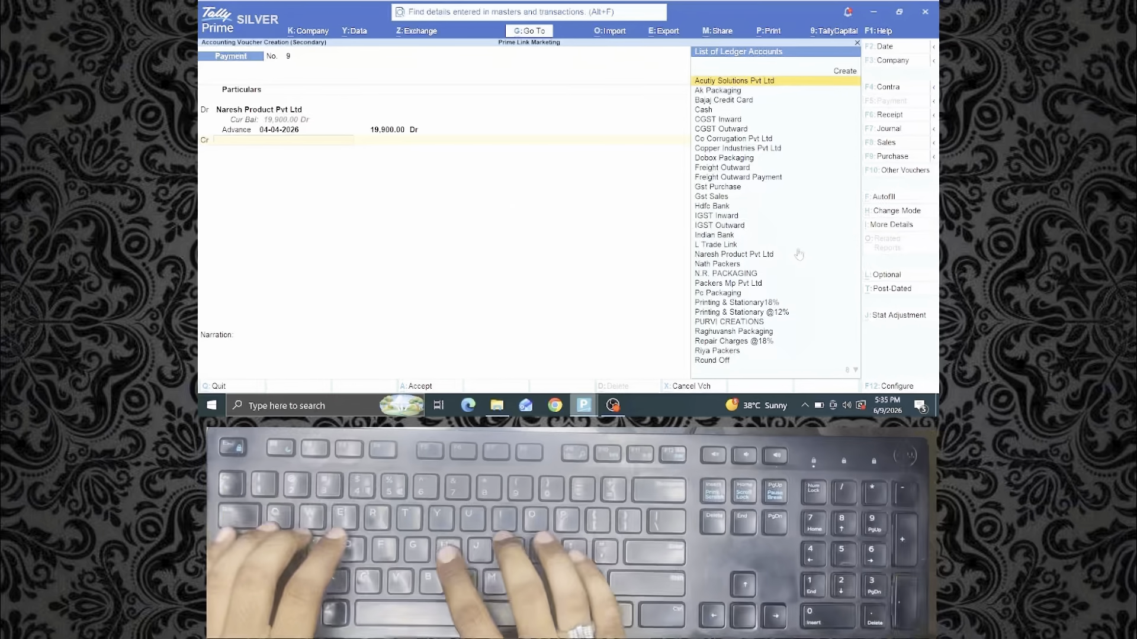
text(Hdfc)
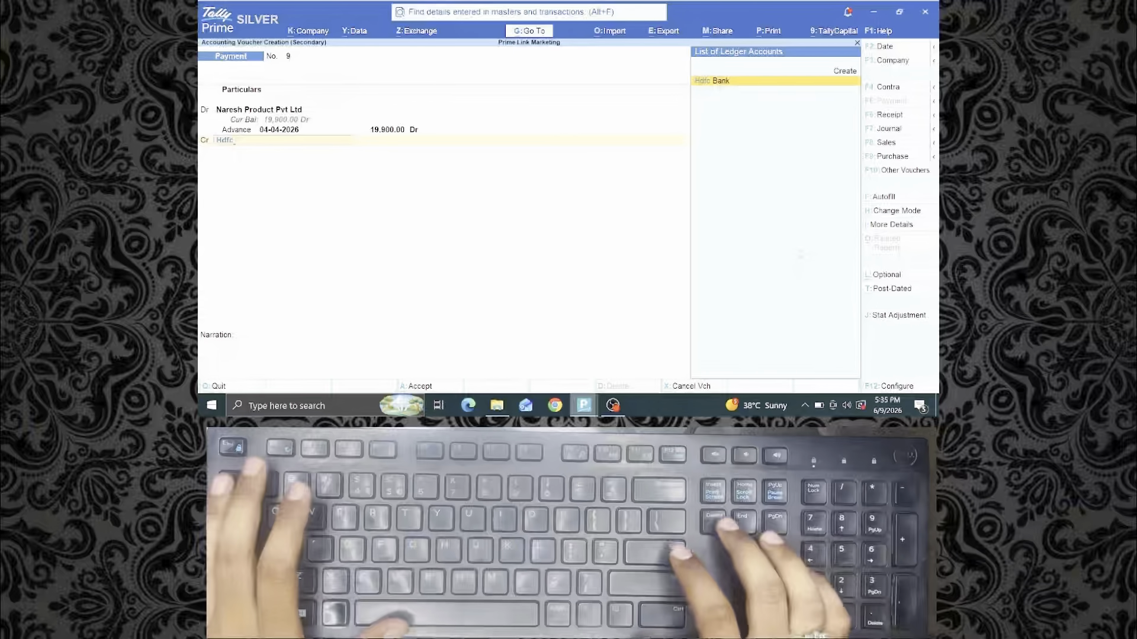
key(Return)
key(Return)
key(Return)
key(Return)
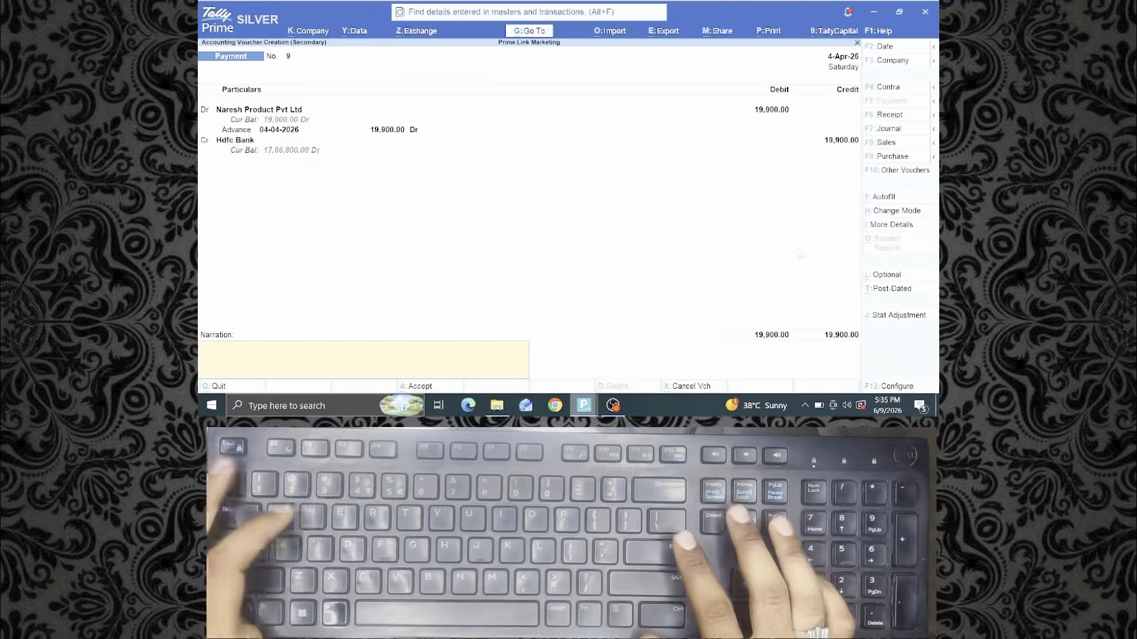
text(BEING AMOUNT PAID BY BANK)
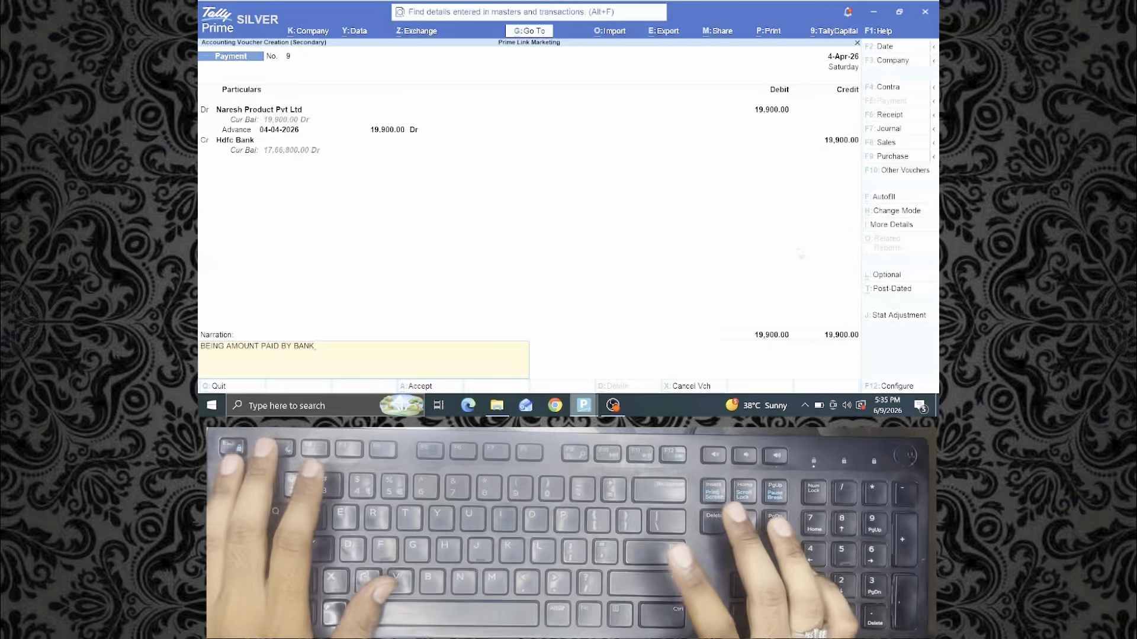
key(Return)
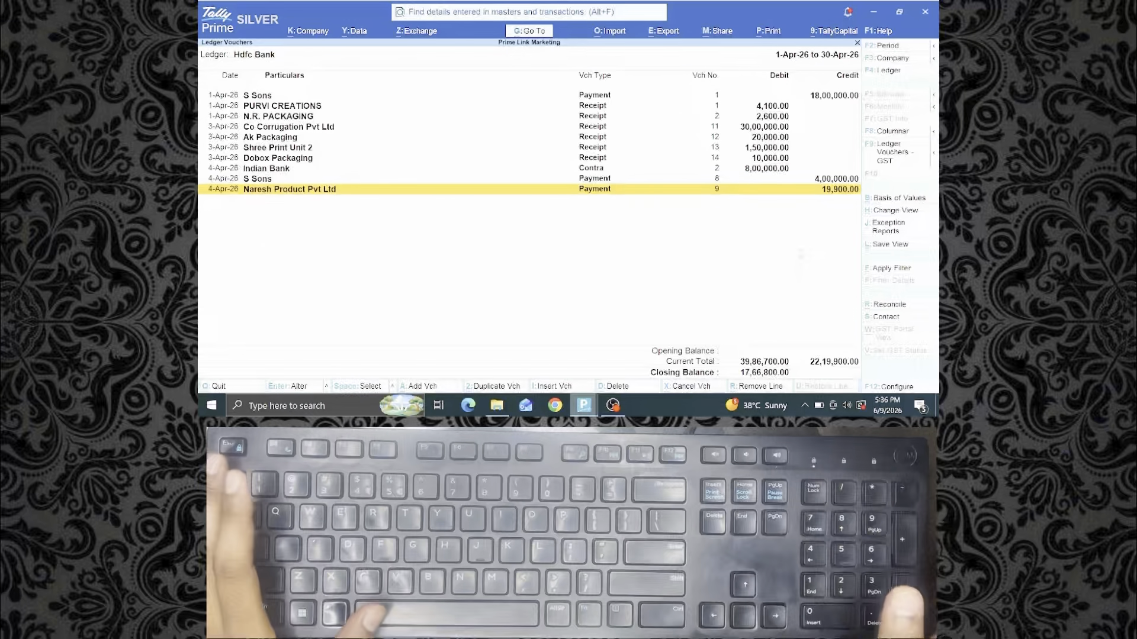
Step: Check the 4-Apr-26 entries for Indian Bank, S Sons and Naresh Product Pvt Ltd in the Hdfc Bank voucher list
key(Up)
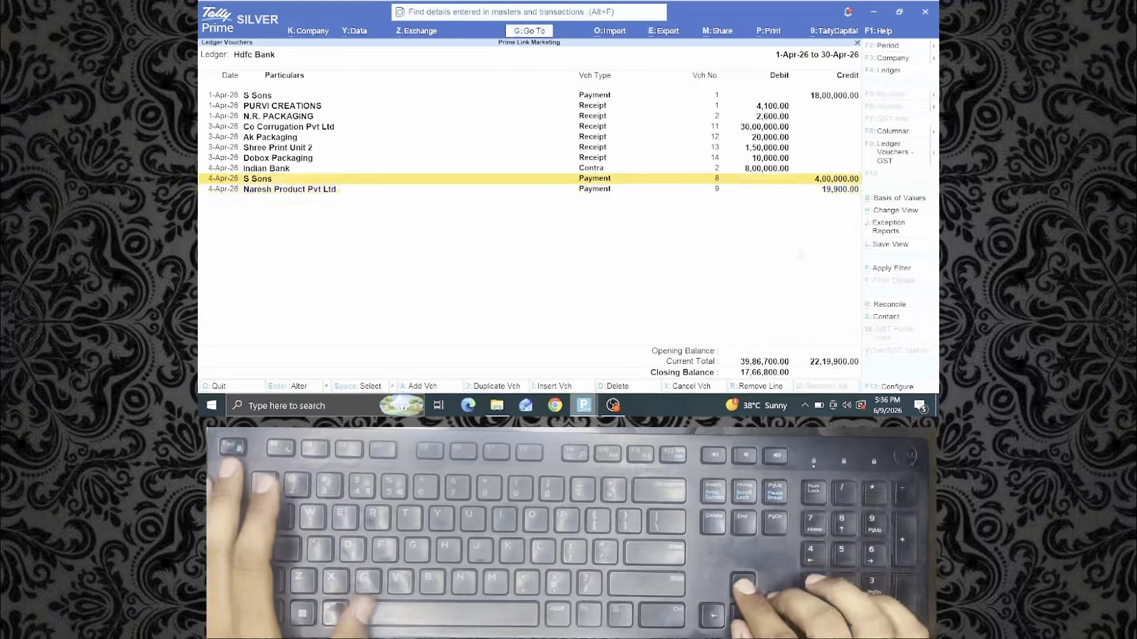
key(Up)
key(space)
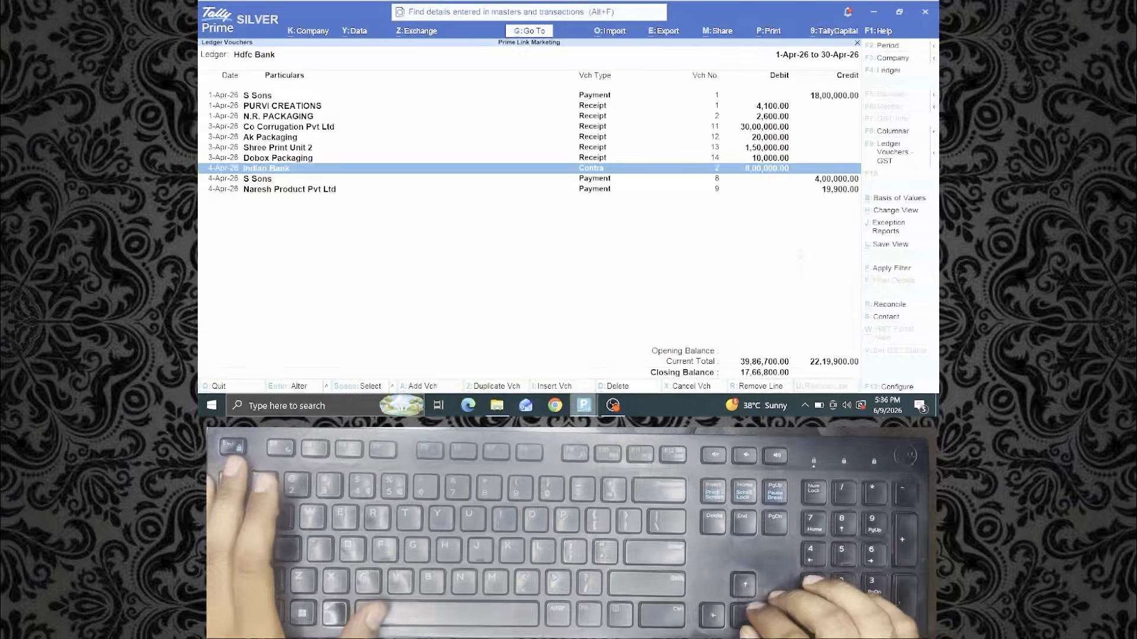
key(Down)
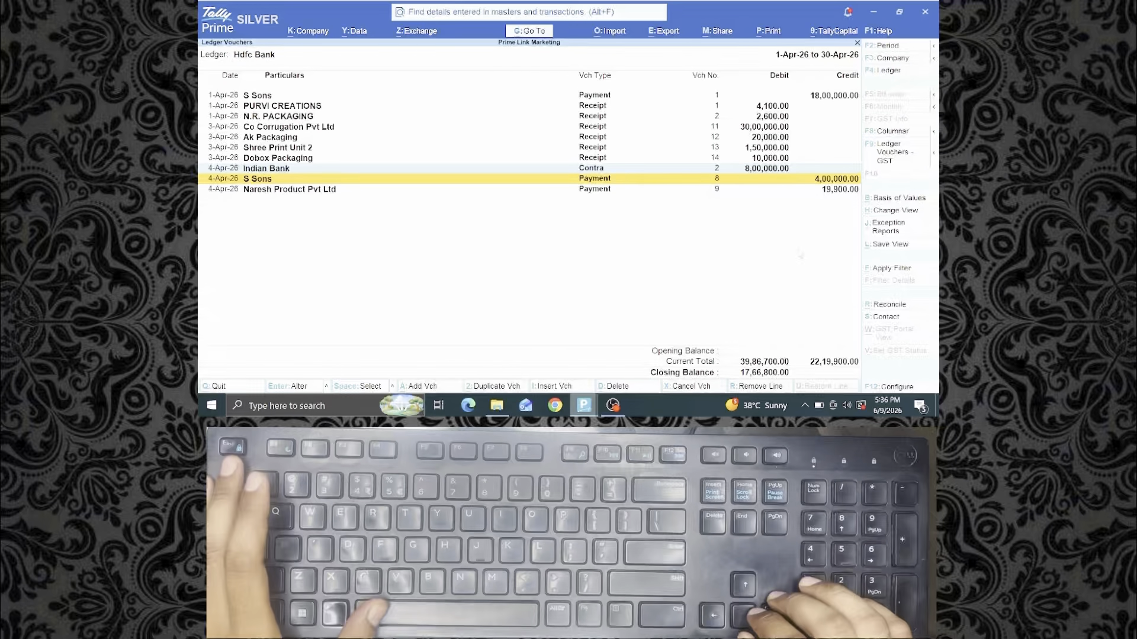
key(space)
key(Down)
key(space)
key(space)
key(Up)
key(space)
key(Up)
key(space)
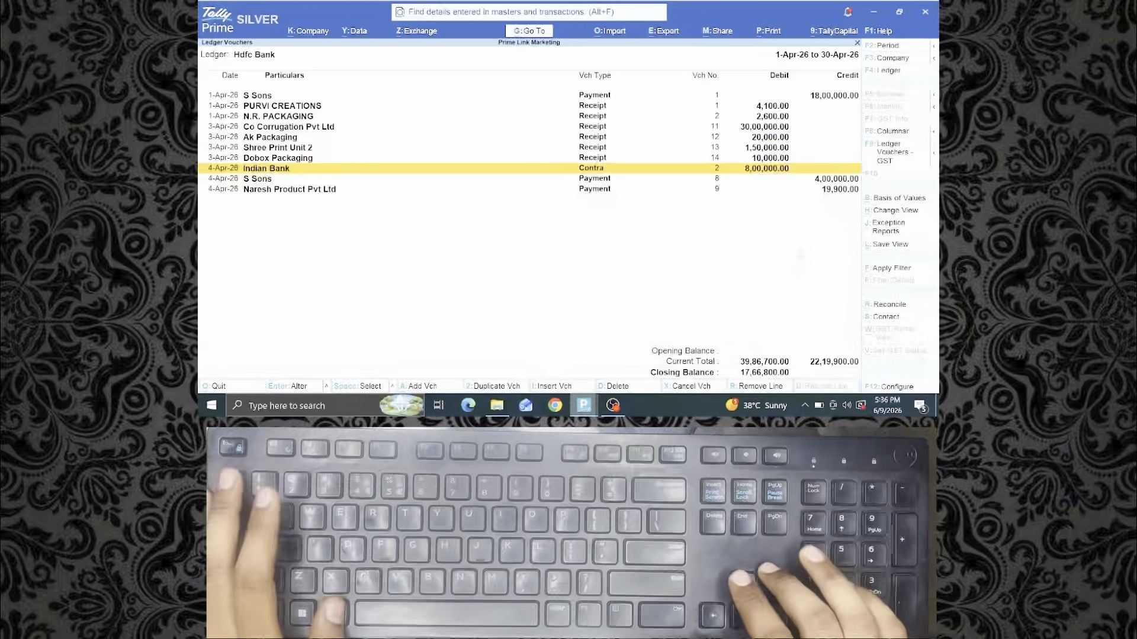
key(Down)
key(Down)
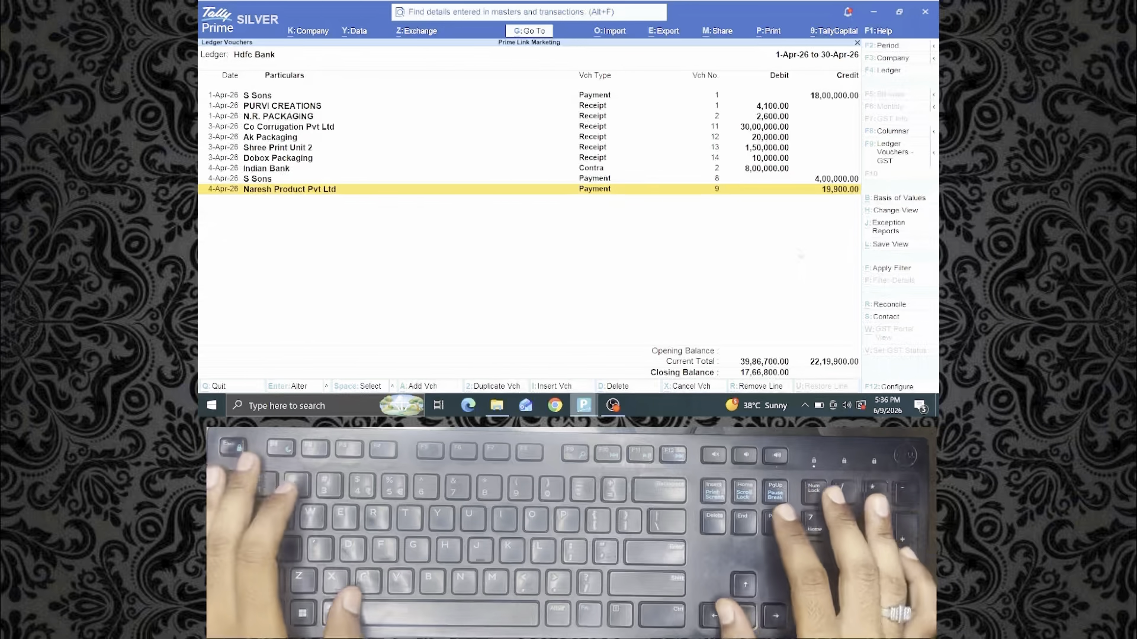
Step: Start a payment voucher in the Hdfc Bank ledger and create a ledger named Bank Charges under Indirect Expenses
key(alt+a)
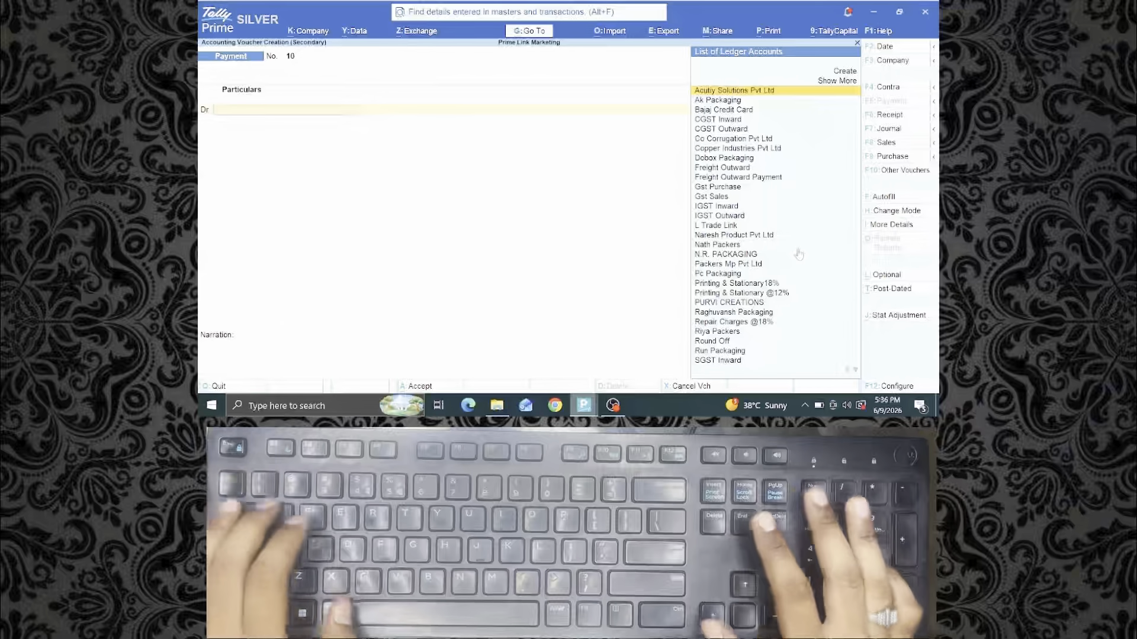
text(Bank)
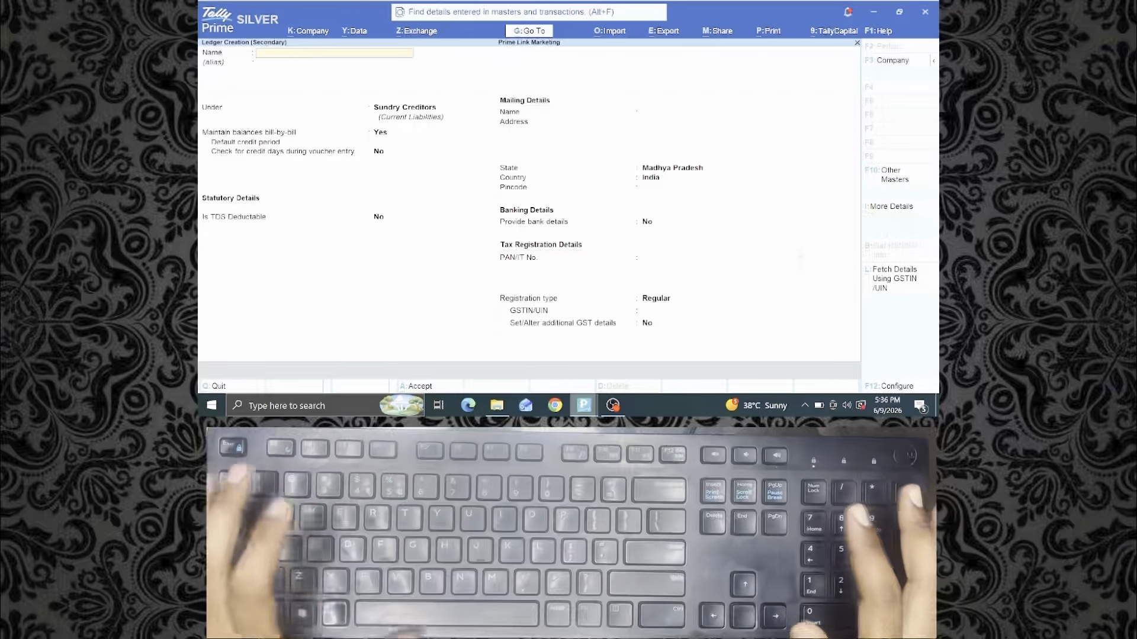
key(alt+c)
text(Bank Char)
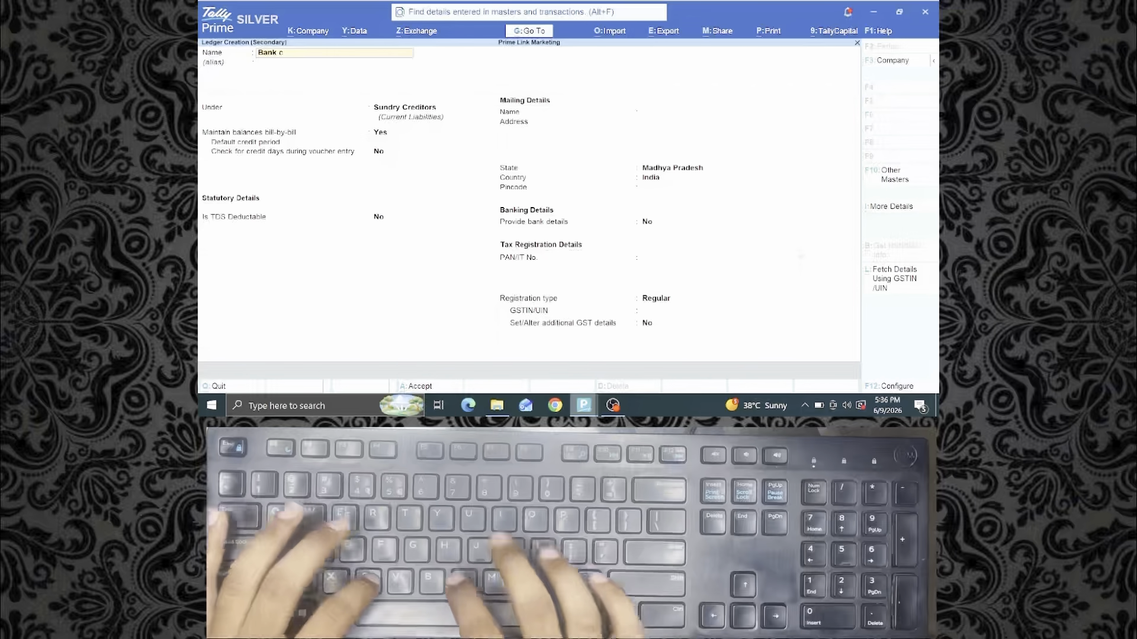
text(ges)
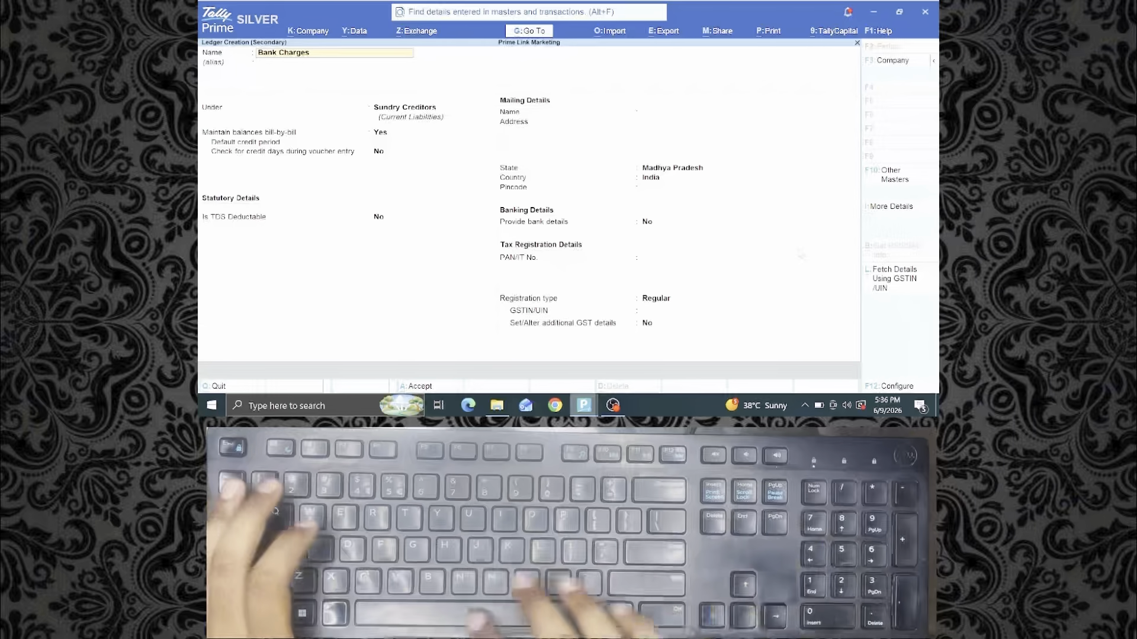
key(Return)
key(Return)
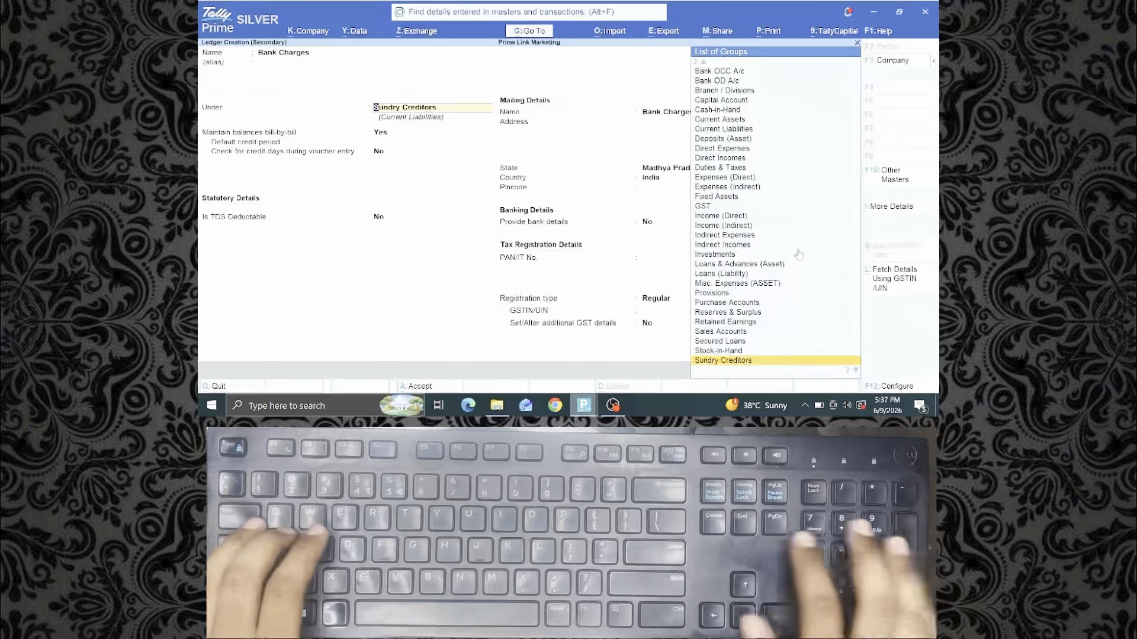
text(ind)
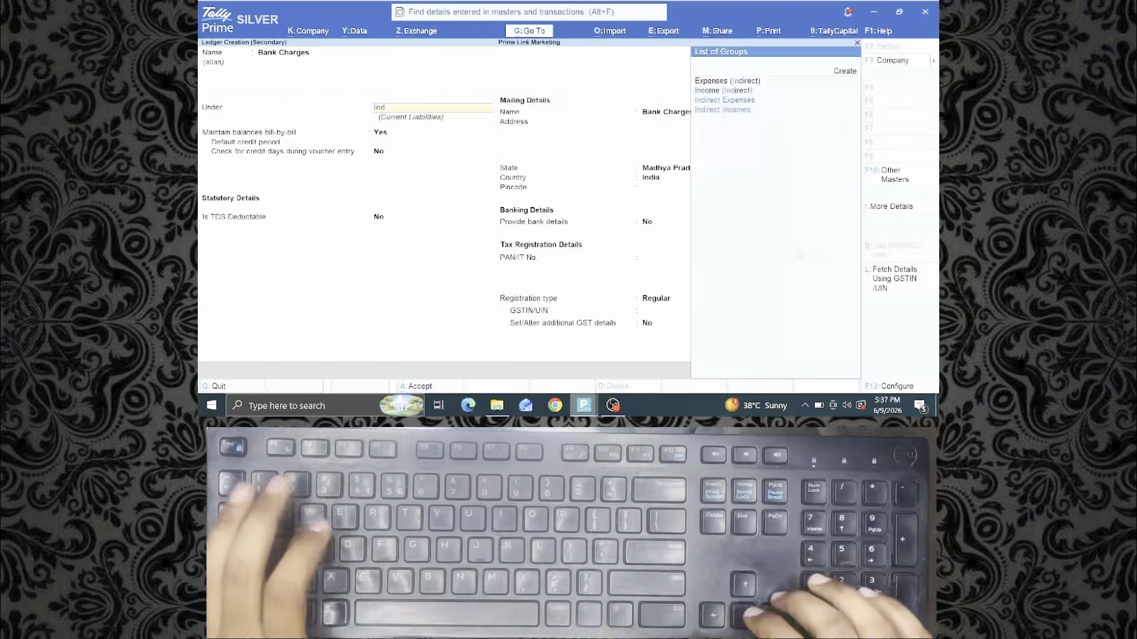
key(Return)
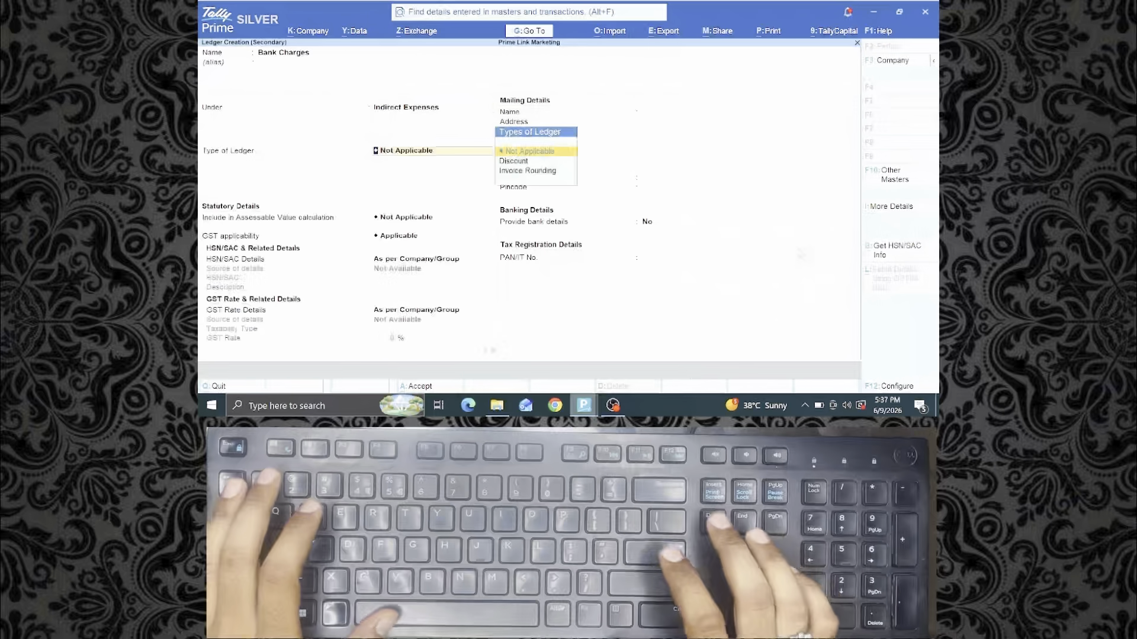
Step: Set the Bank Charges ledger's GST applicability to Not Applicable and save the ledger into the payment voucher
key(Return)
key(Return)
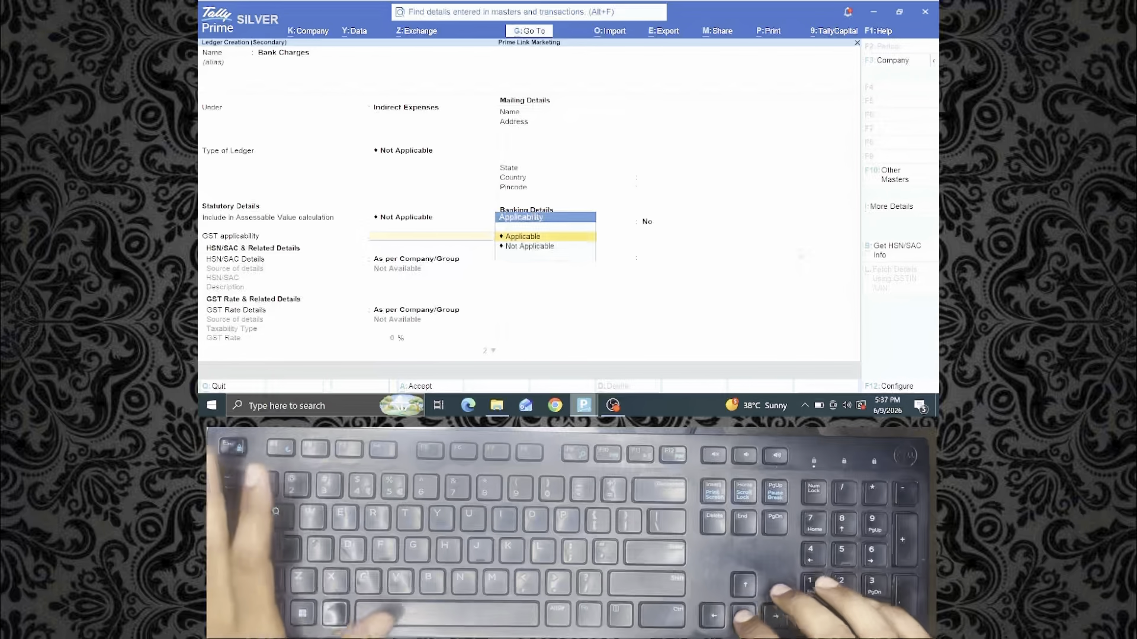
key(Down)
key(Return)
key(Return)
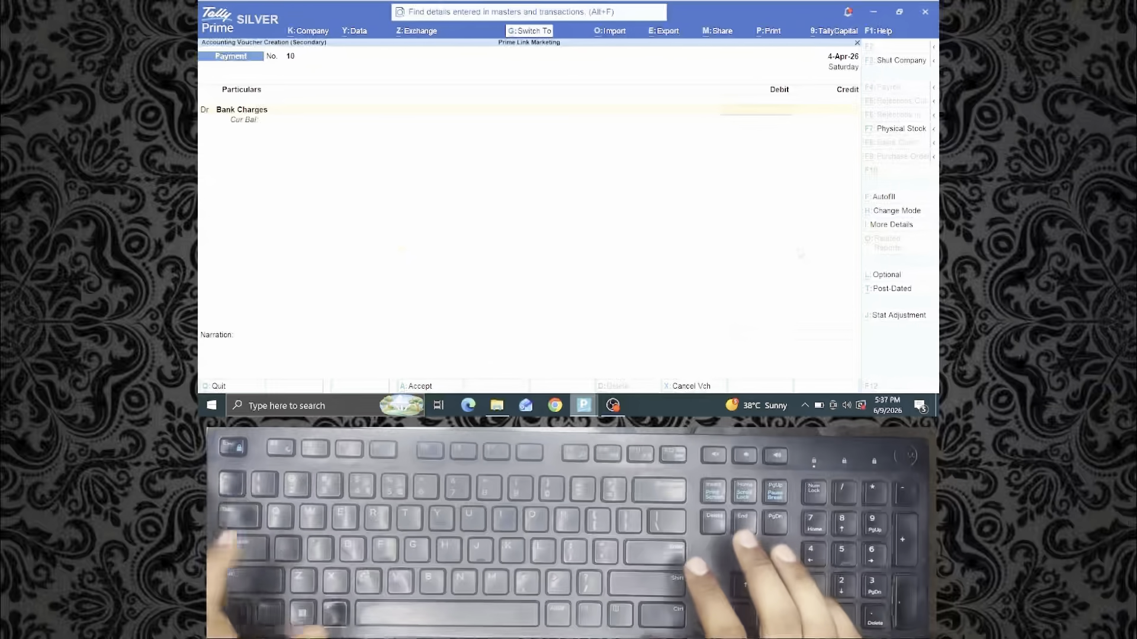
Step: Debit Bank Charges with 57 and credit Hdfc Bank with the same amount in the payment voucher
text(57)
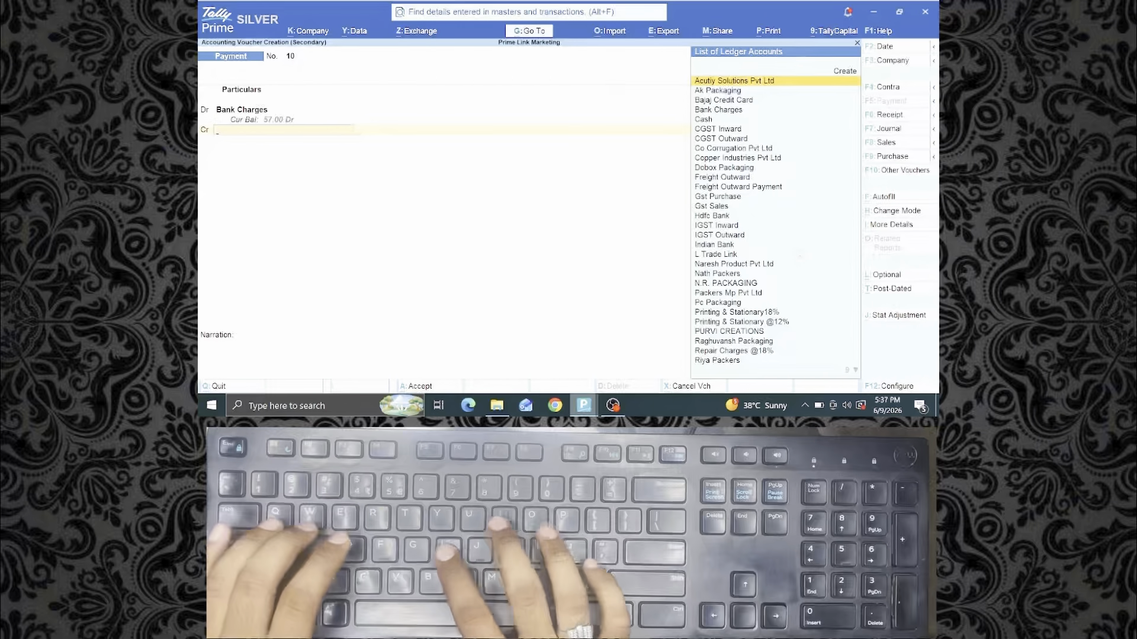
text(hdfc)
key(Return)
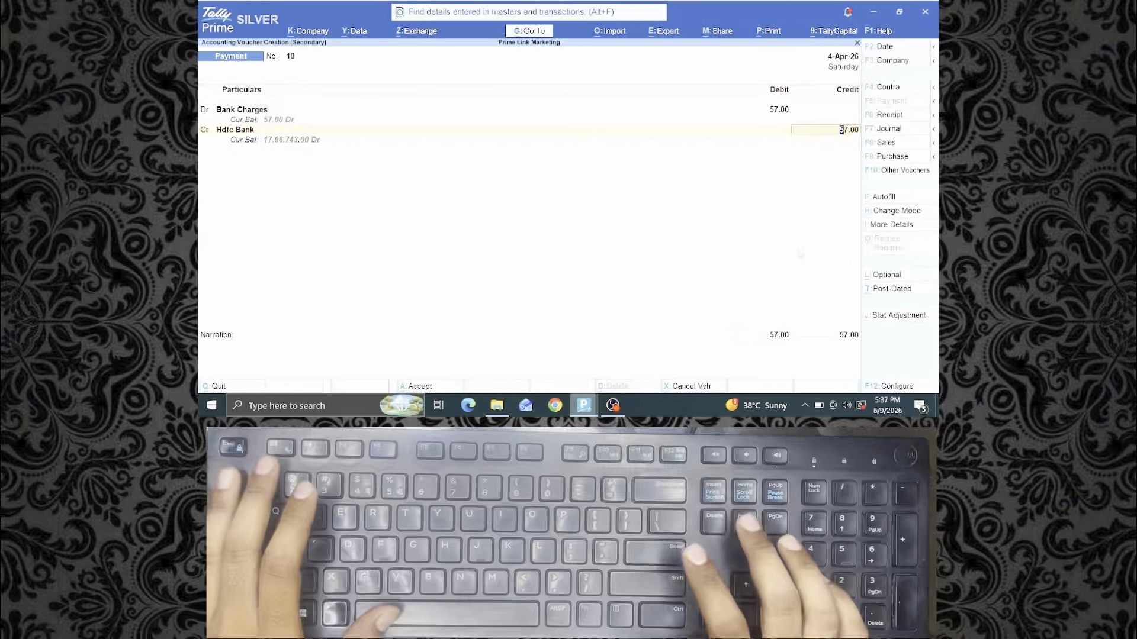
key(Return)
key(Return)
key(Return)
key(Return)
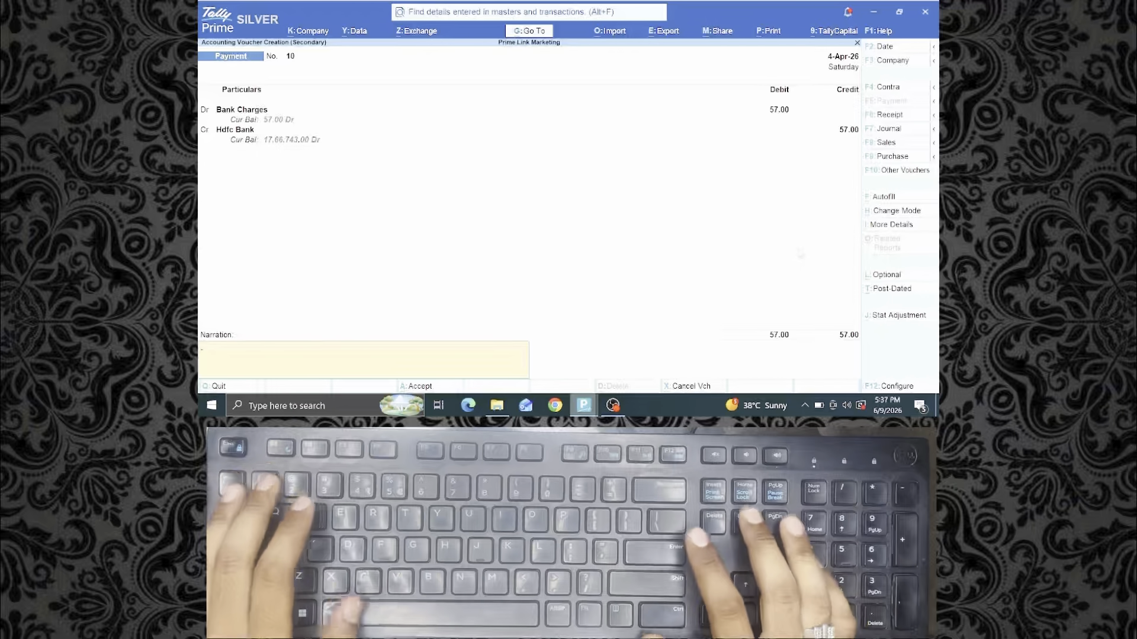
Step: Recall the previous narration, change it to "BEING AMOUNT PAID AGAINST BANK CHARGES" and save the payment voucher
key(ctrl)
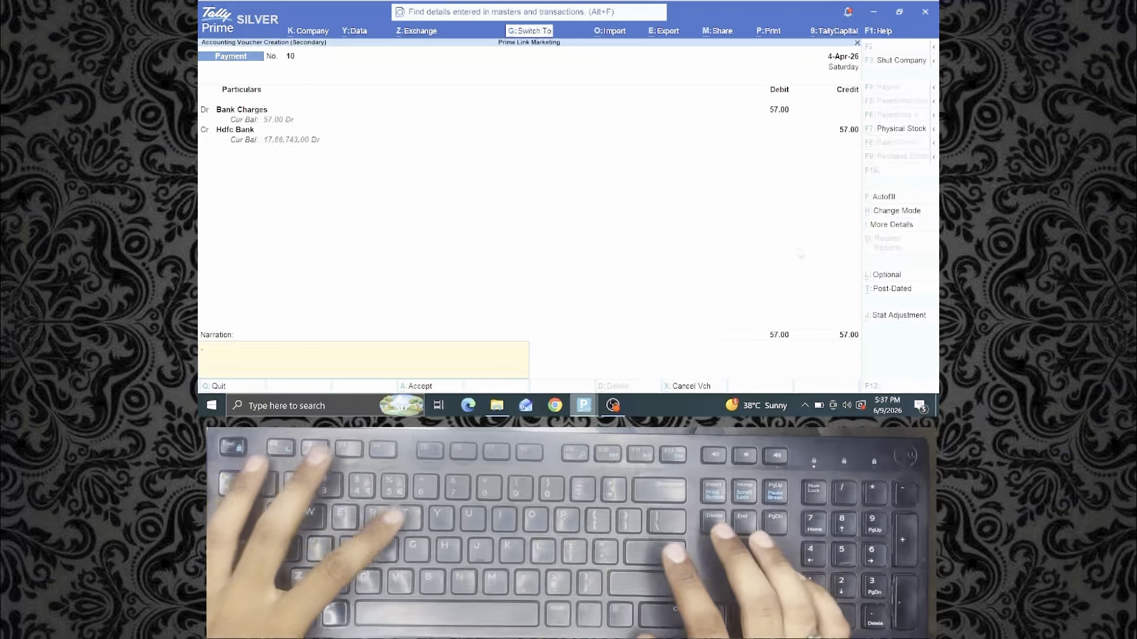
key(ctrl+r)
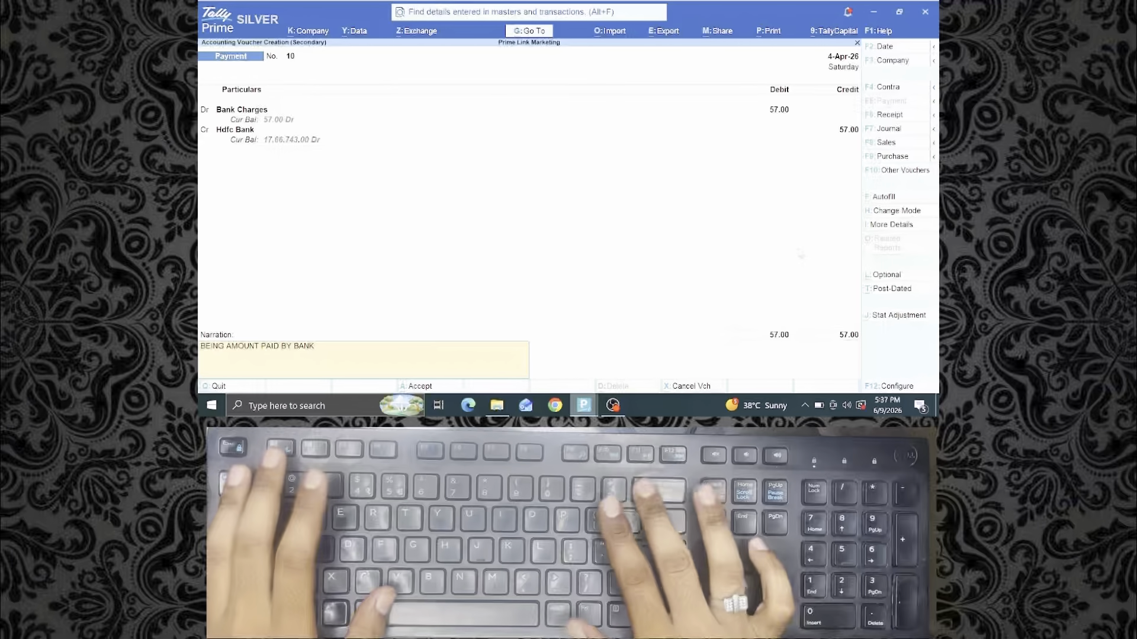
key(BackSpace)
key(BackSpace)
key(BackSpace)
key(BackSpace)
key(BackSpace)
key(BackSpace)
key(BackSpace)
key(BackSpace)
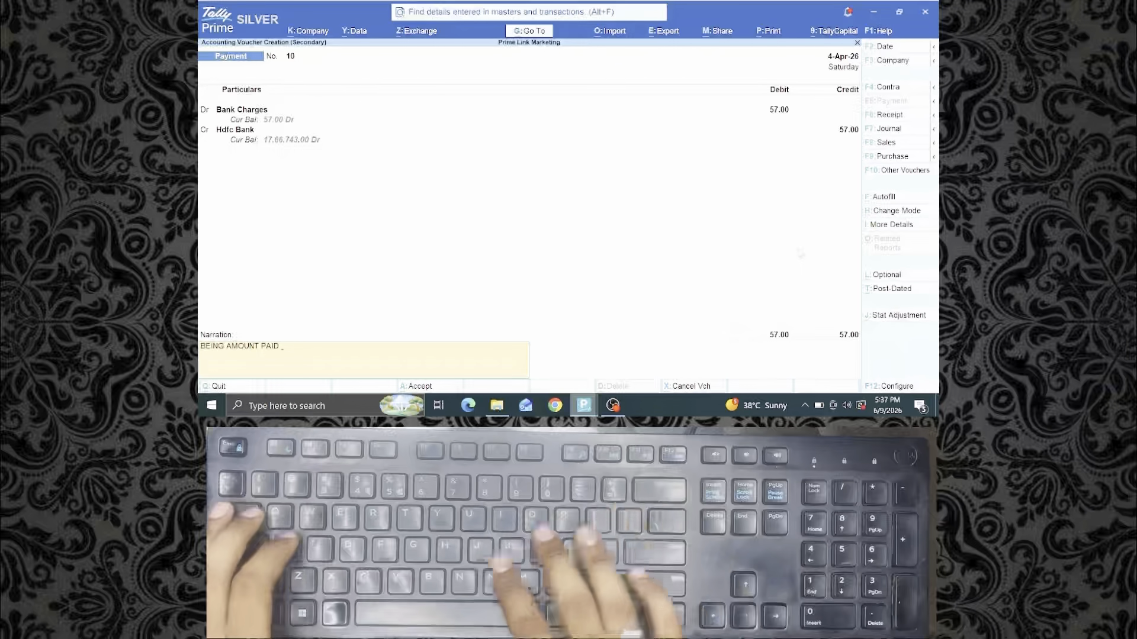
text(AGAI)
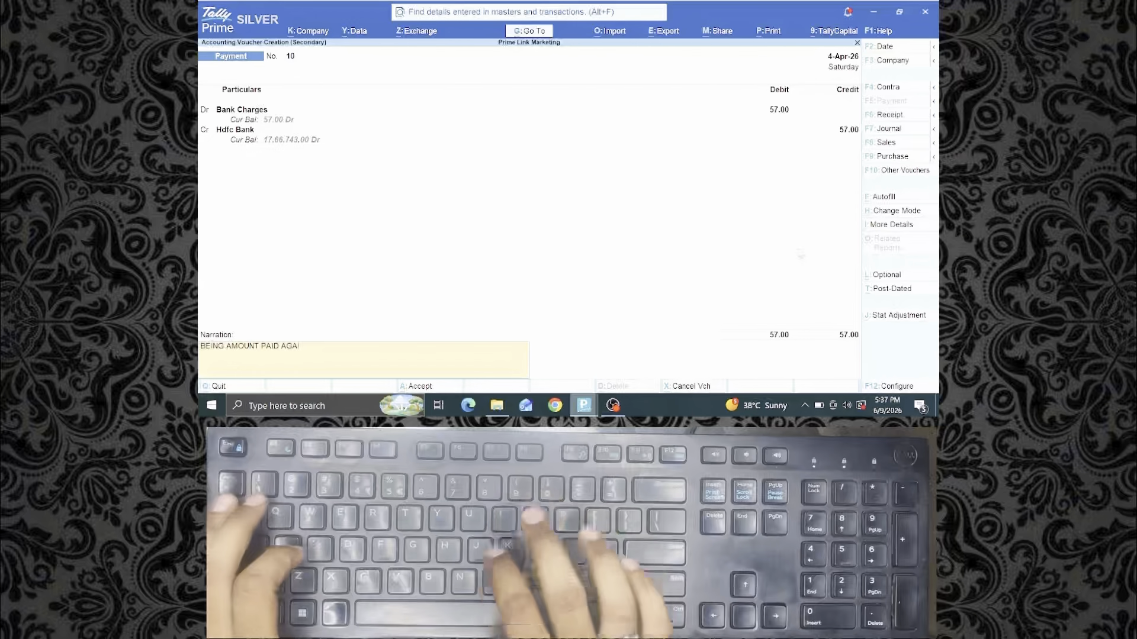
text(NST BANK CHARGES)
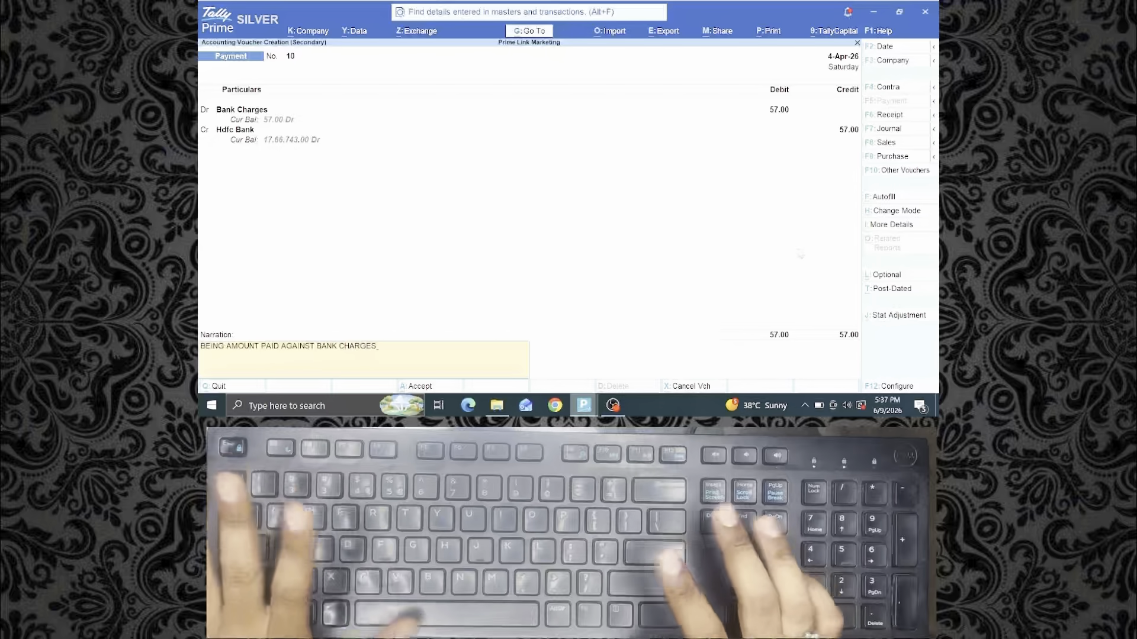
key(Return)
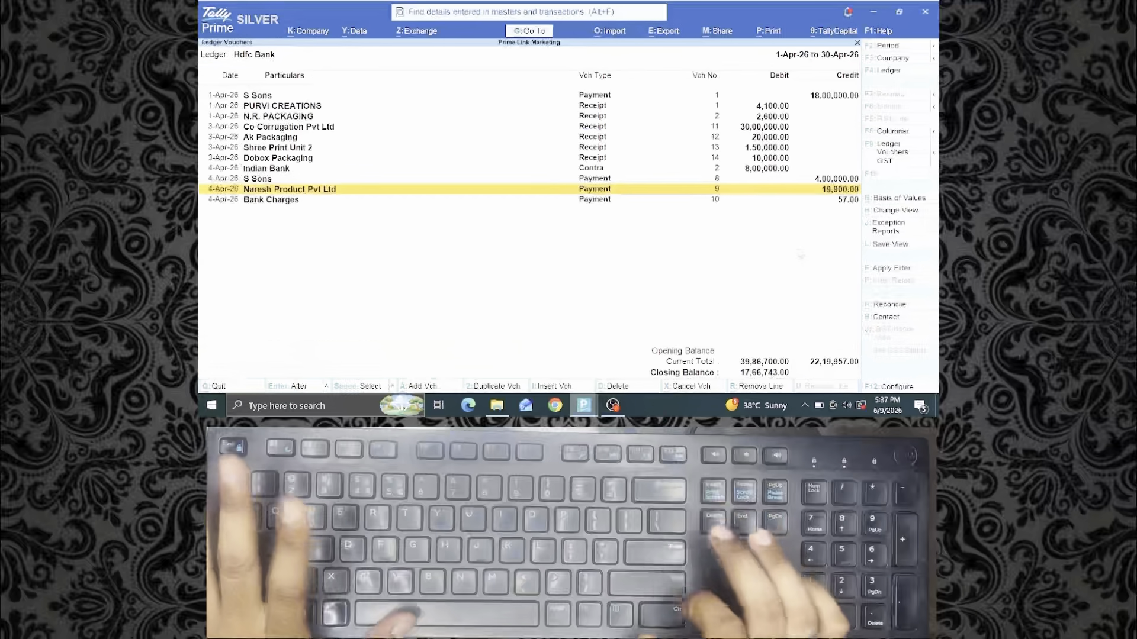
Step: Start a receipt voucher from the Hdfc Bank ledger and create the party ledger Fect Packers under Sundry Debtors
key(Down)
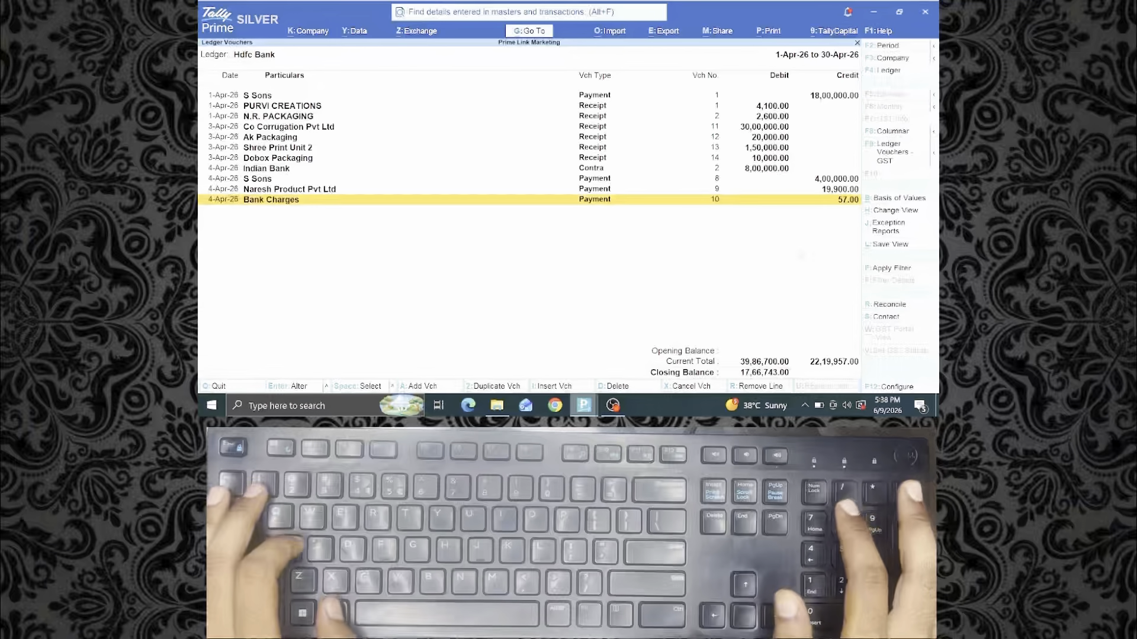
key(alt+a)
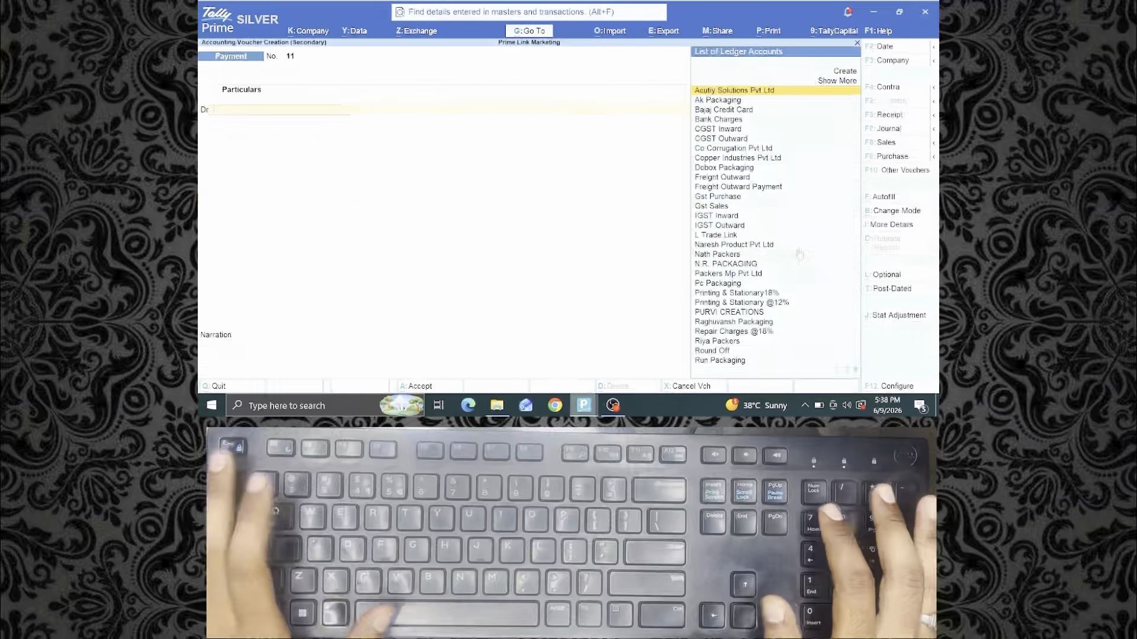
key(F6)
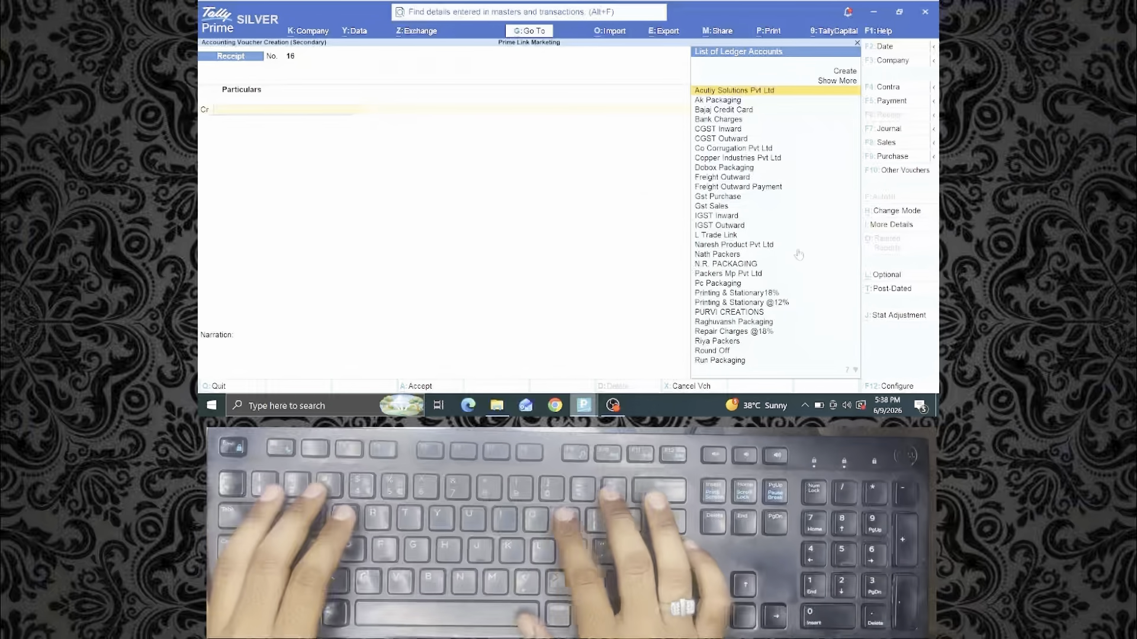
text(FC)
key(alt+c)
text(Fect Packers)
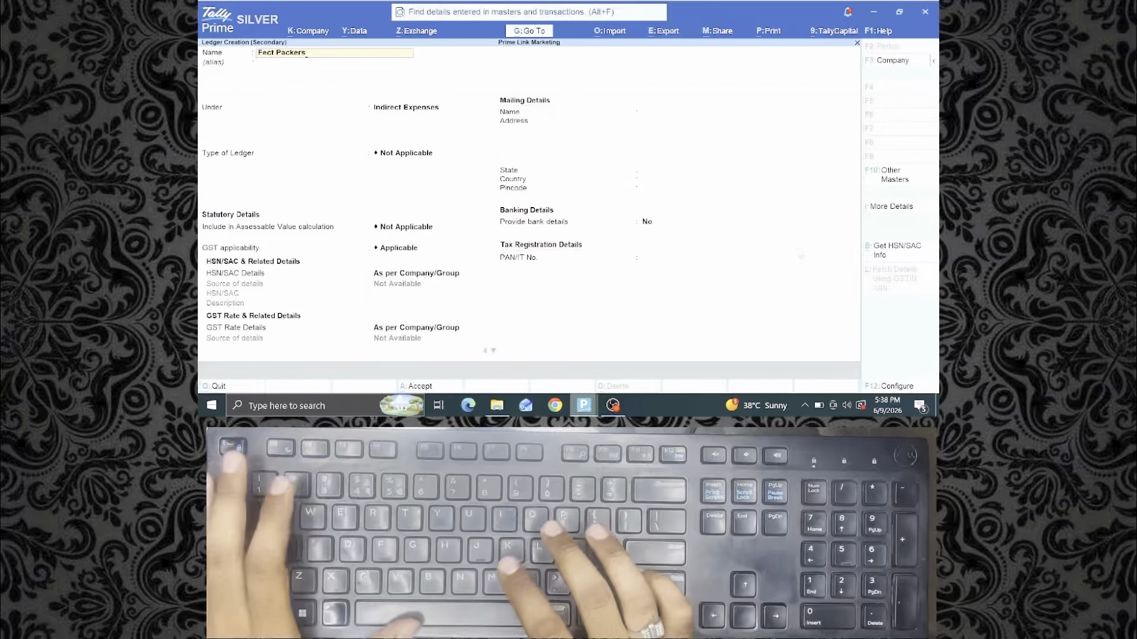
key(Return)
key(Return)
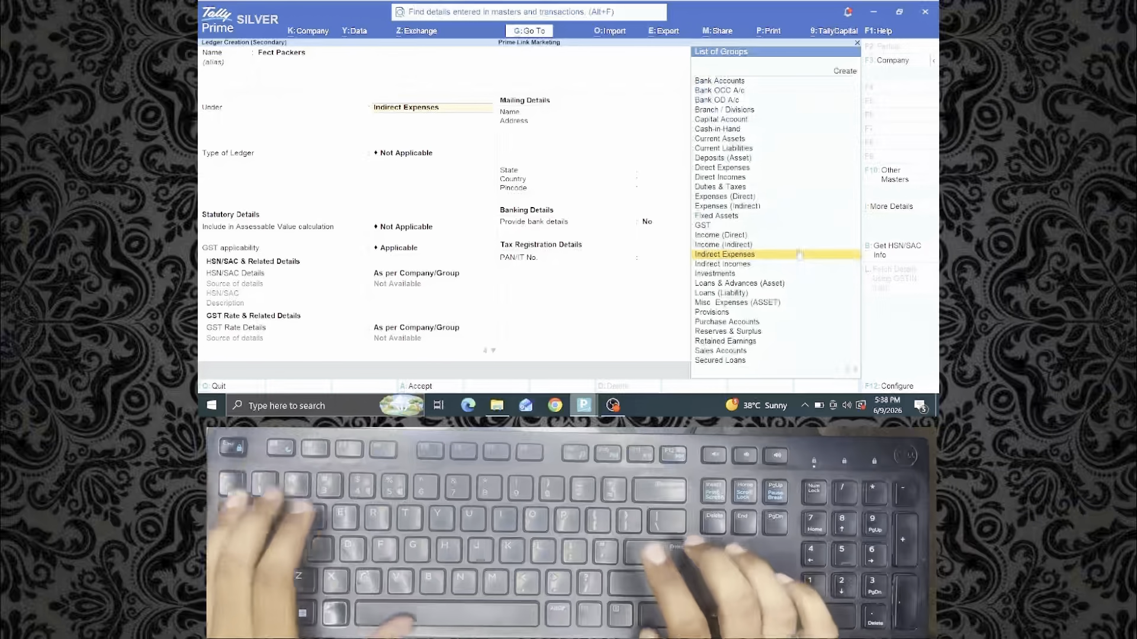
text(Sun)
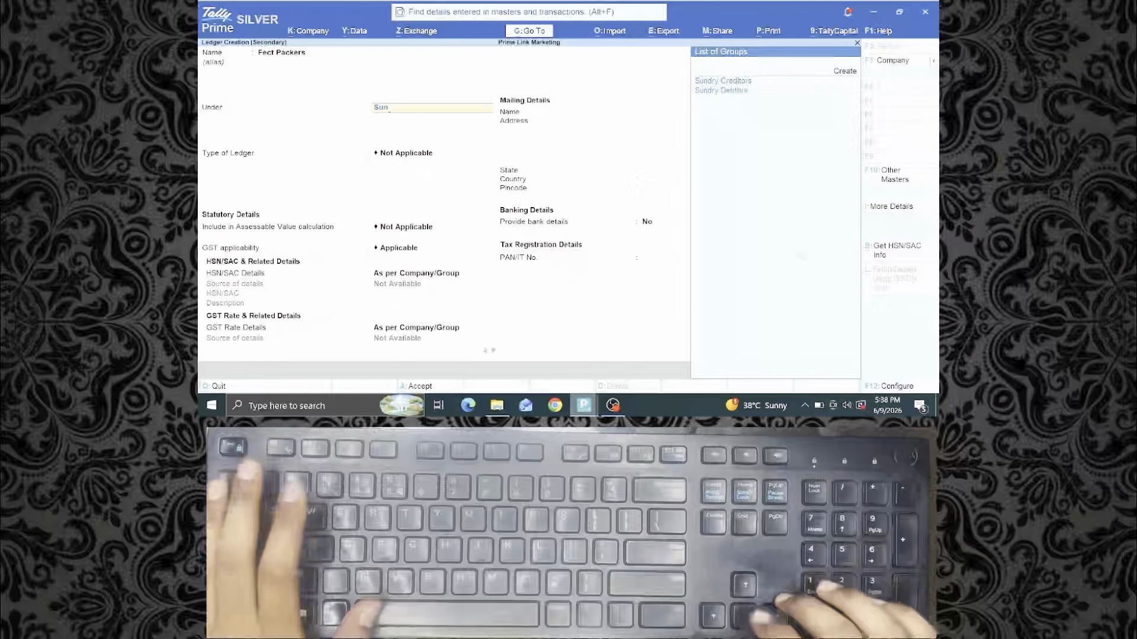
key(Down)
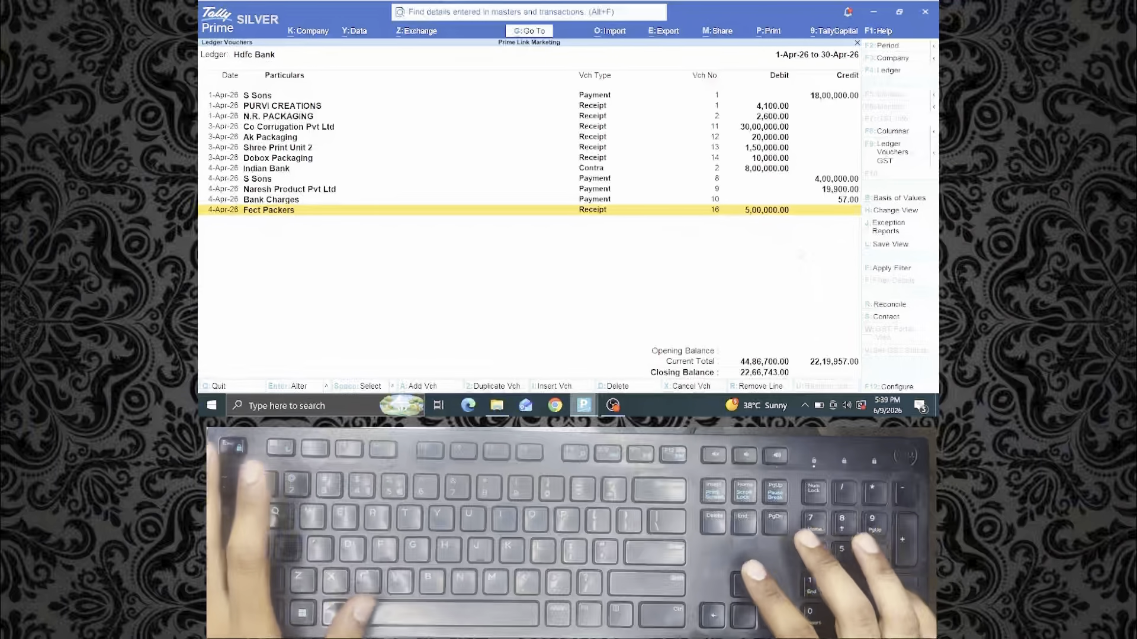
Step: Review the 4-Apr-26 entries from Indian Bank to Fect Packers in the Hdfc Bank voucher list
key(Up)
key(Up)
key(Up)
key(Up)
key(Up)
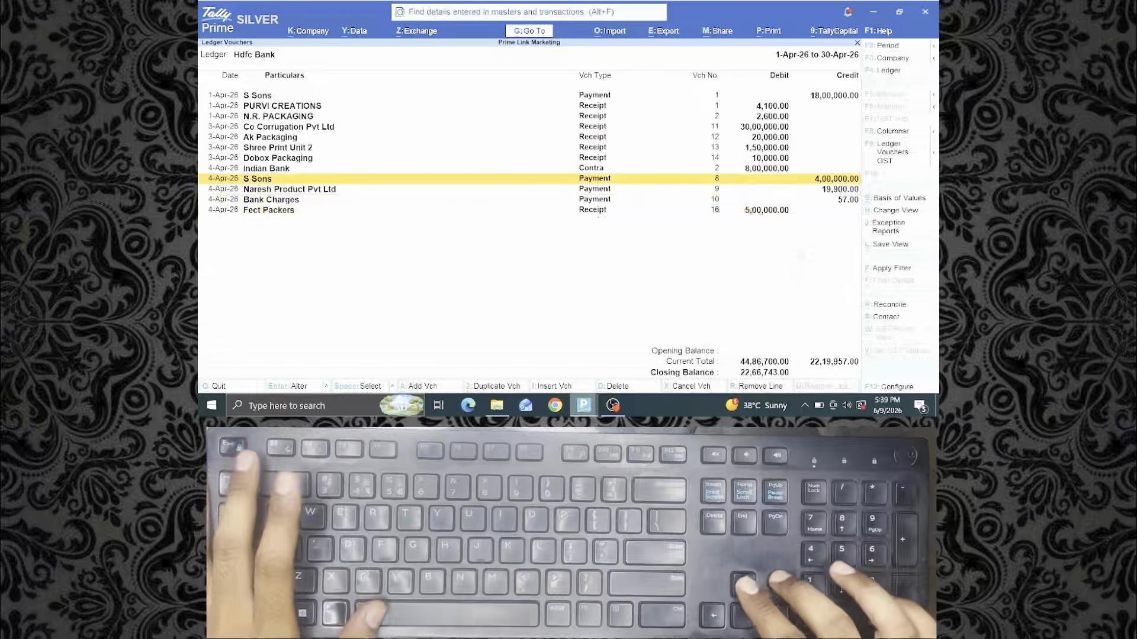
key(shift+Down)
key(shift+Down)
key(shift+Down)
key(shift+Down)
key(shift+Down)
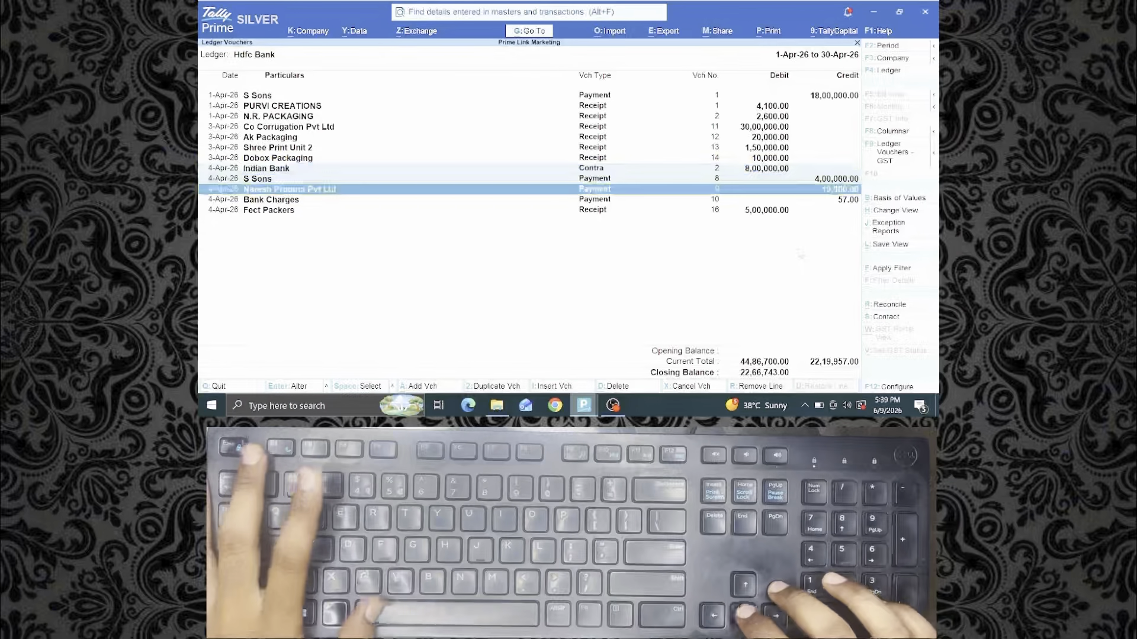
key(shift+Up)
key(shift+Up)
key(shift+Up)
key(shift+Up)
key(shift+Up)
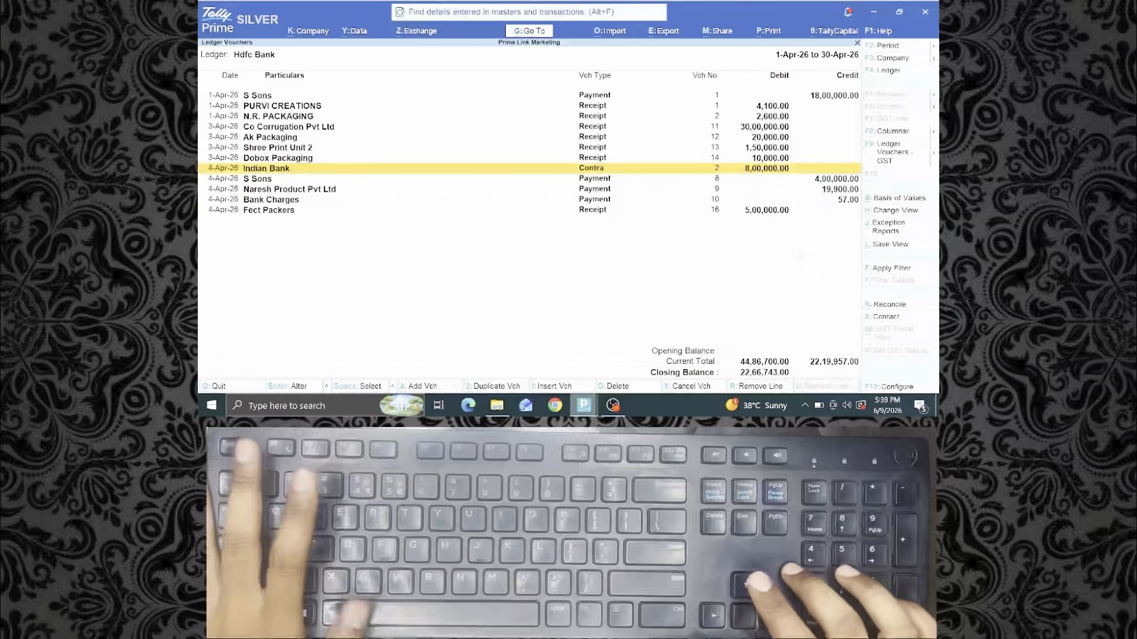
key(Down)
key(Down)
key(Down)
key(Down)
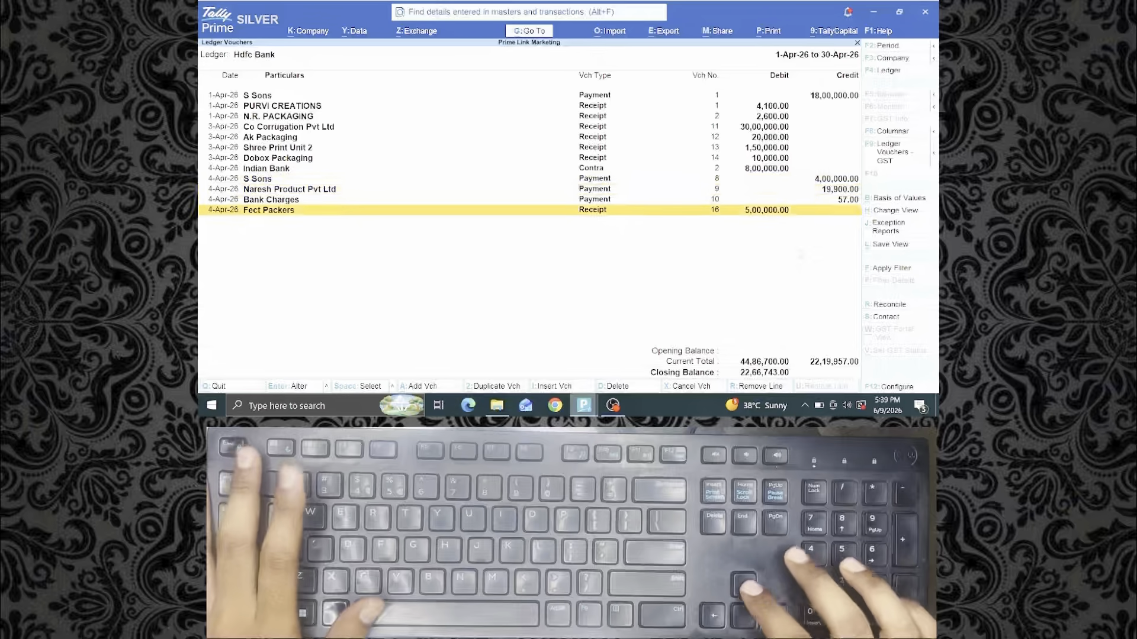
key(Up)
key(Up)
key(Up)
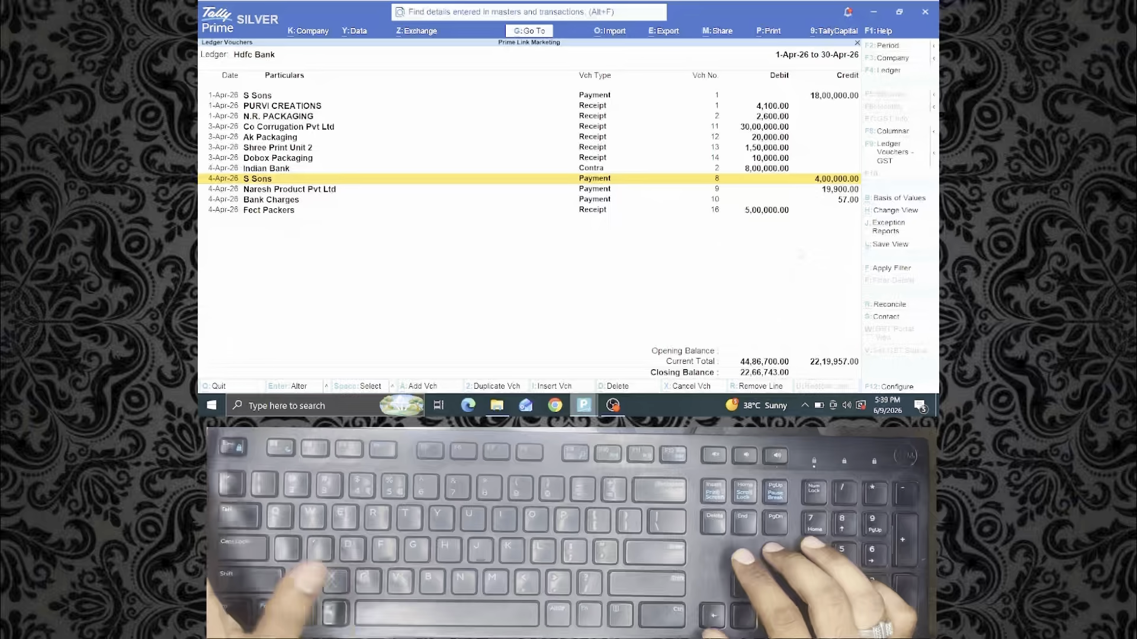
Step: Close the Hdfc Bank ledger reports and return to the Gateway of Tally
key(Escape)
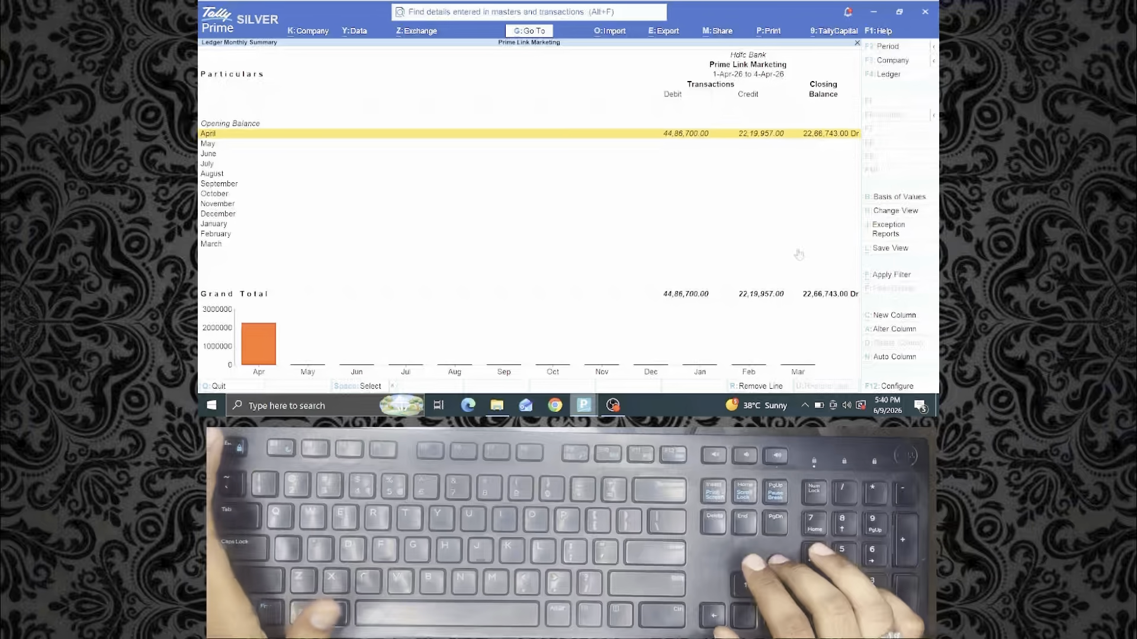
key(Escape)
key(Escape)
key(Escape)
key(Escape)
key(Escape)
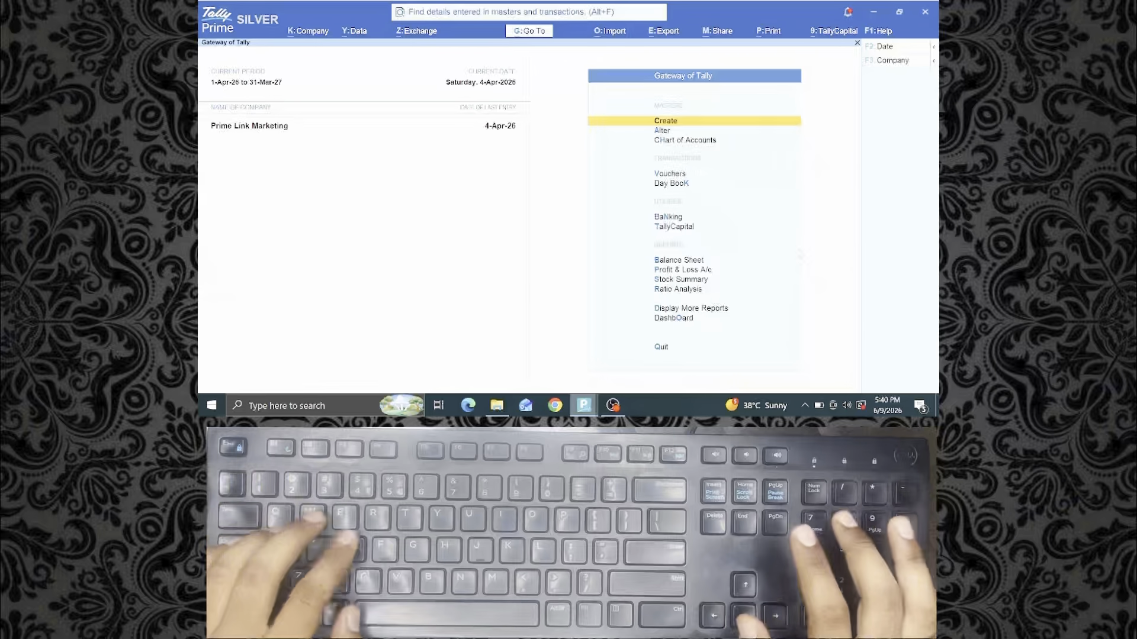
Step: Start a sales voucher with Shree Print Unit 2 as the party and proceed to its dispatch details
key(v)
key(F8)
text(Sh)
key(Return)
key(Return)
key(Return)
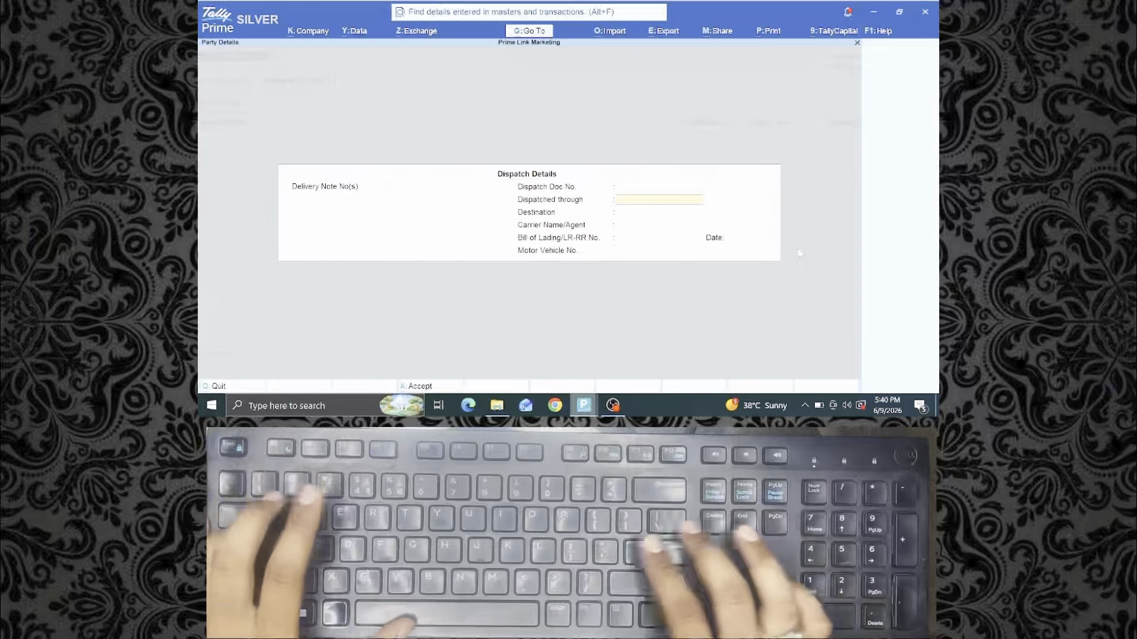
text(BY)
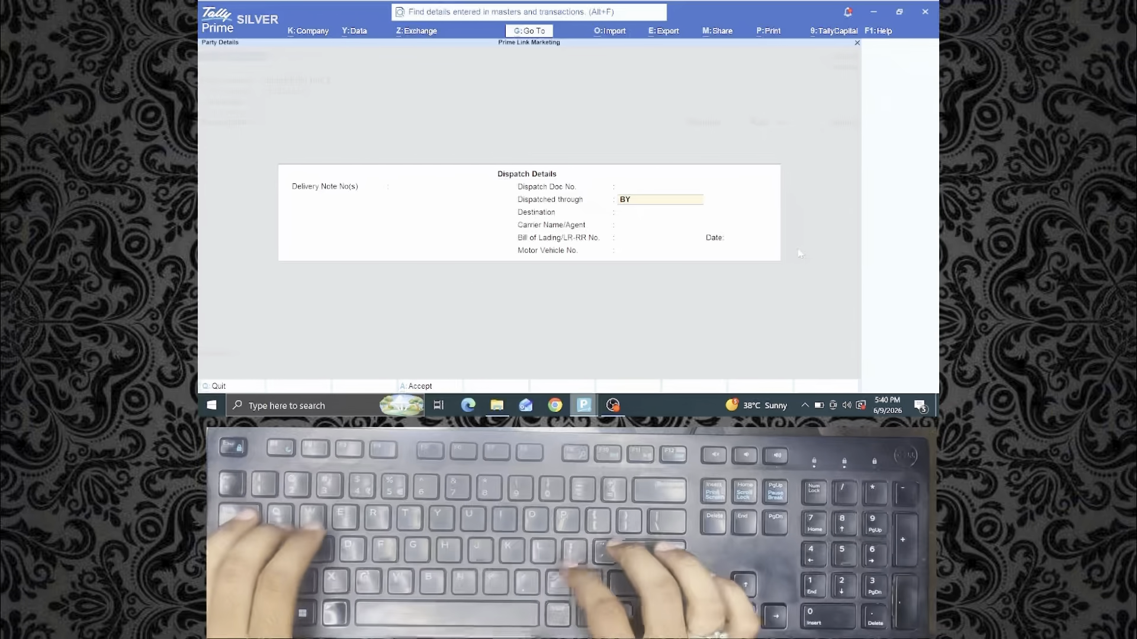
text( LOADIN)
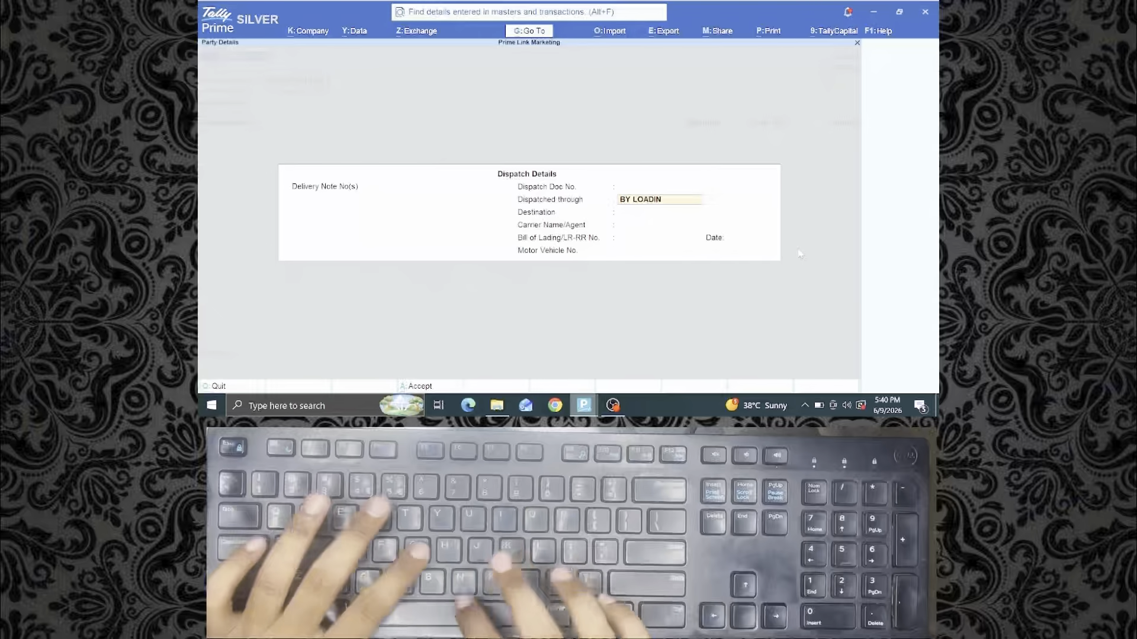
text(G)
key(Return)
key(Return)
key(Return)
key(Return)
key(Return)
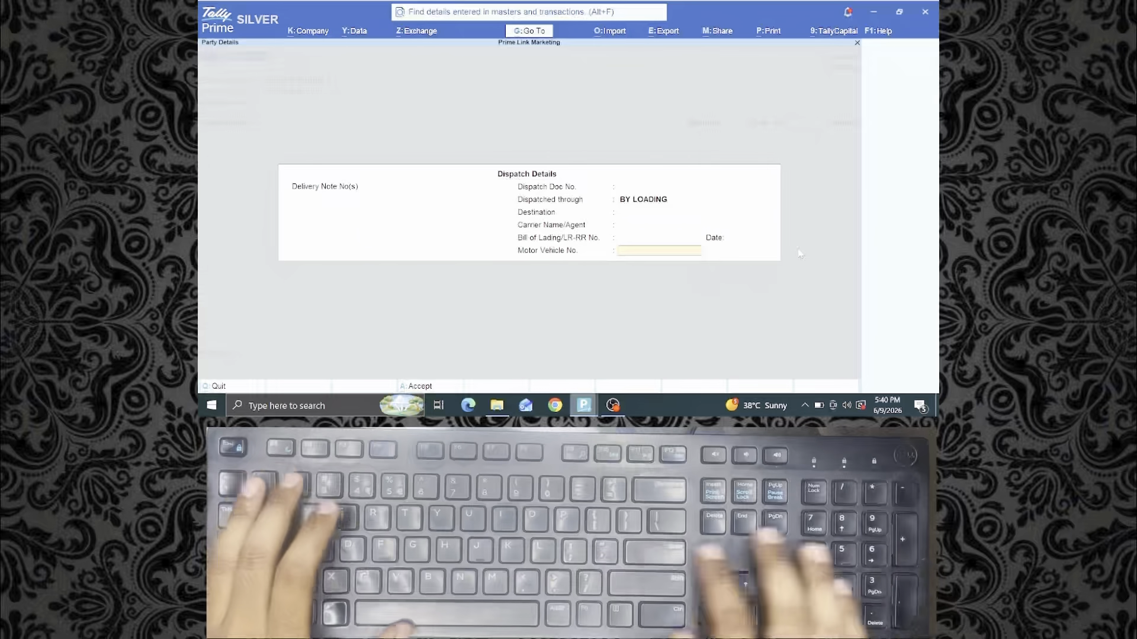
text(MP09)
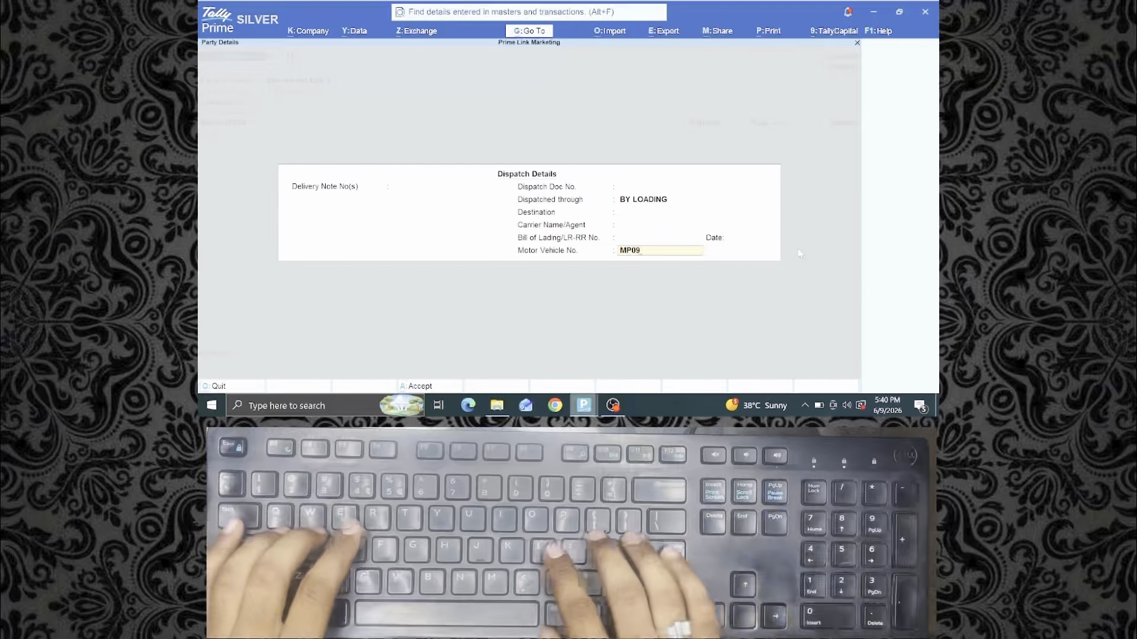
text(LR05)
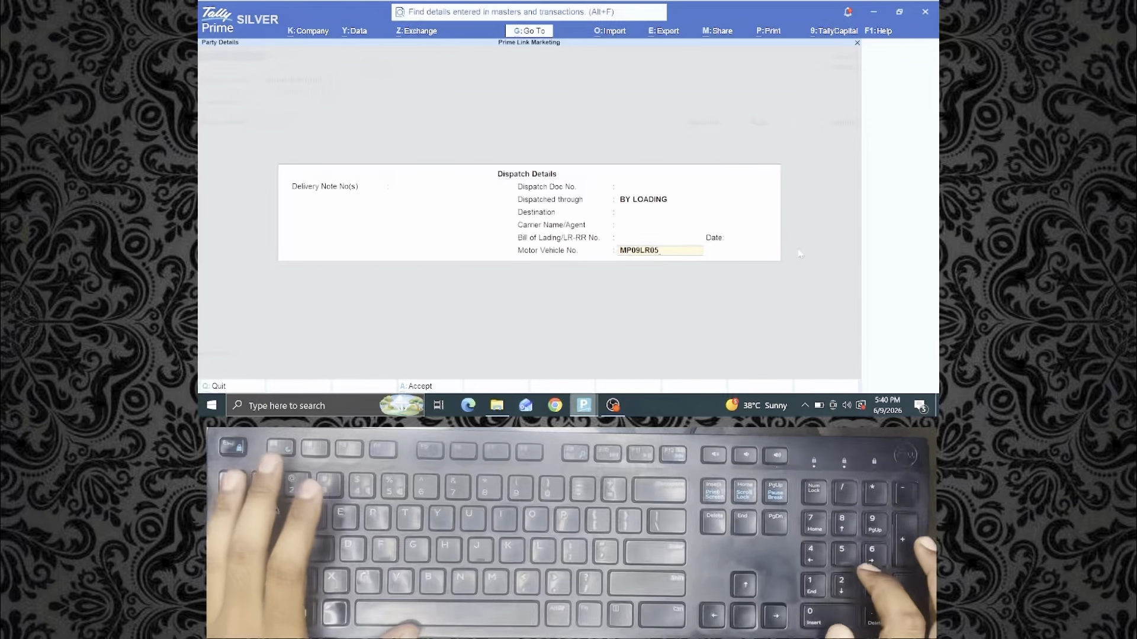
text(32)
key(Return)
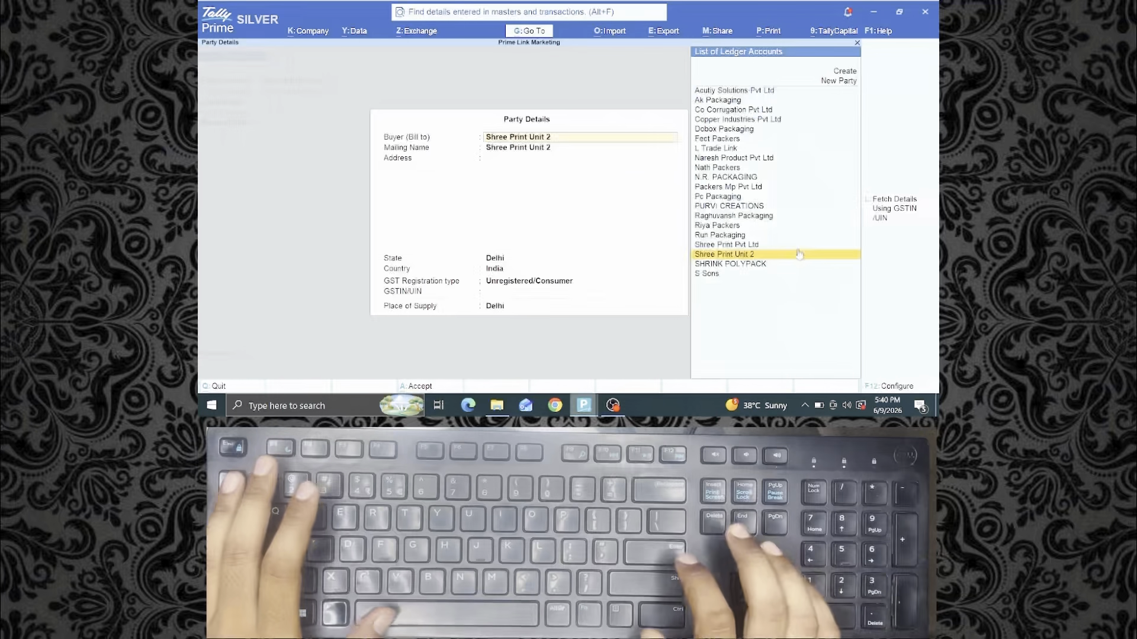
Step: Accept the Shree Print Unit 2 party details and use Gst Sales as the sales ledger
key(Return)
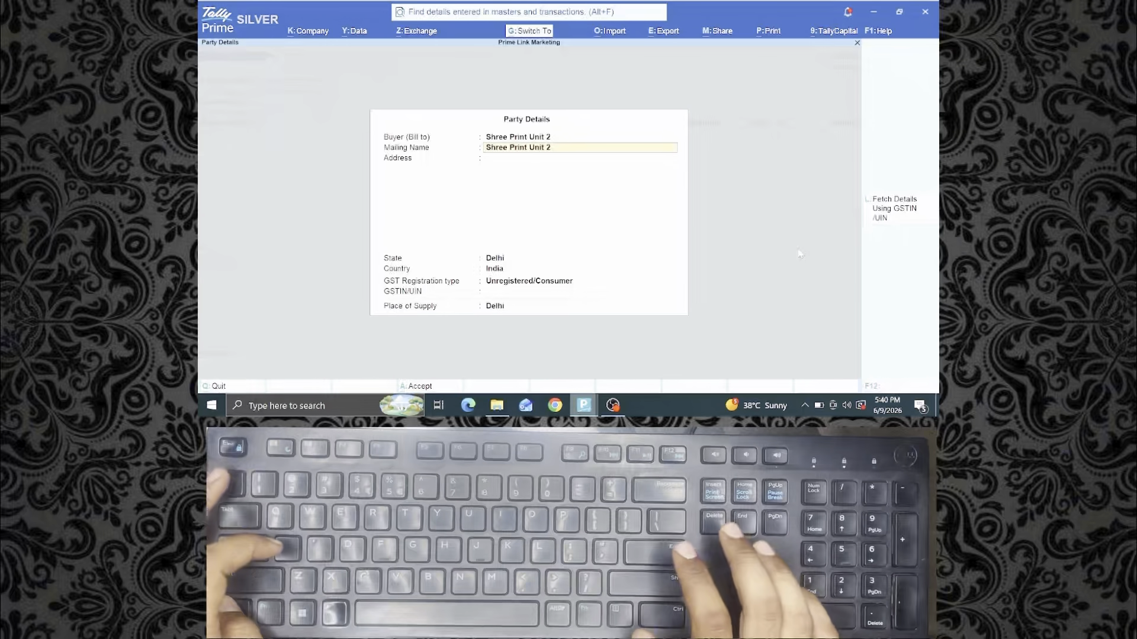
key(ctrl+a)
key(Return)
Step: Add the stock item Machine Parts to the sales voucher with a quantity of 5 pcs at a rate of 925
text(Machine Parts)
key(Return)
text(5)
key(Return)
text(925)
key(Return)
key(Return)
key(Return)
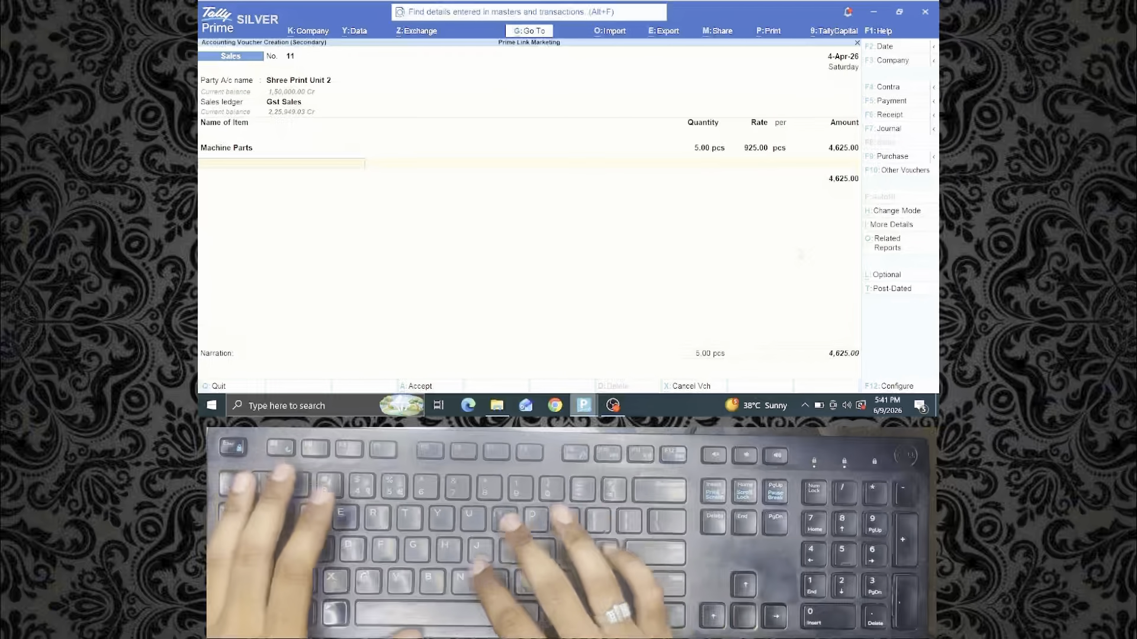
Step: Add the stock item Ink as the second line with a quantity of 20 kgs at a rate of 195
text(INK)
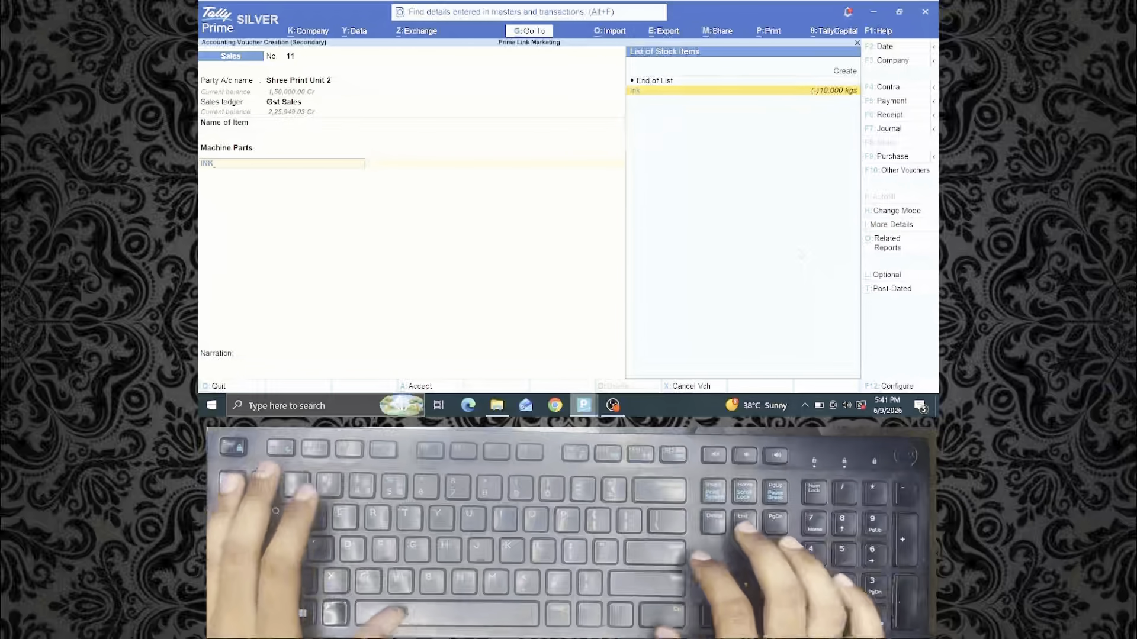
key(Return)
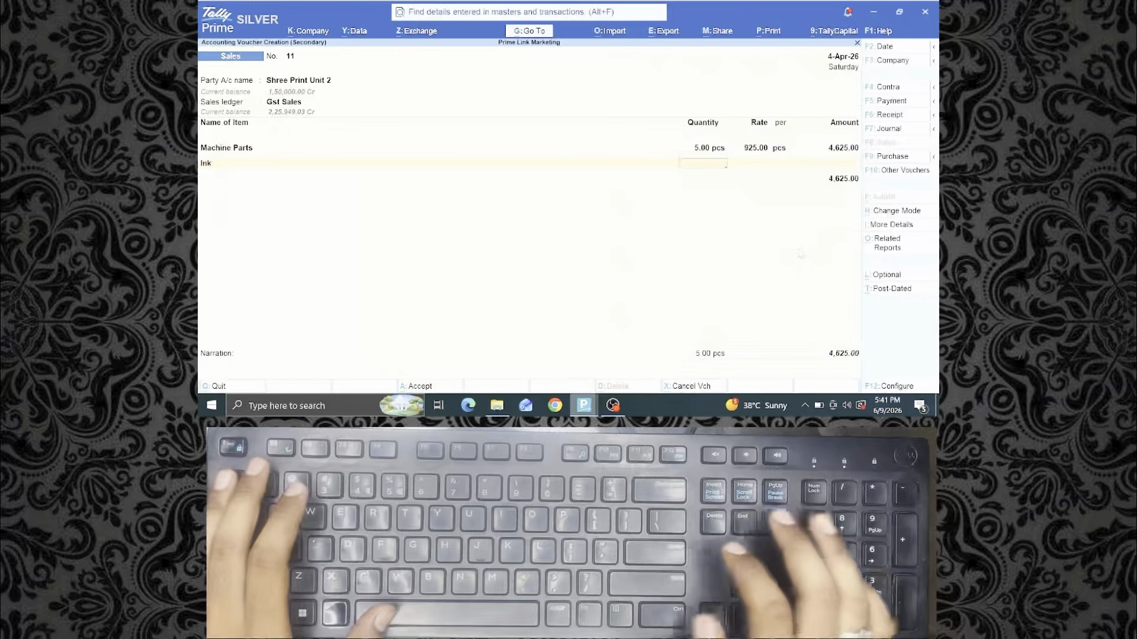
text(20)
key(Return)
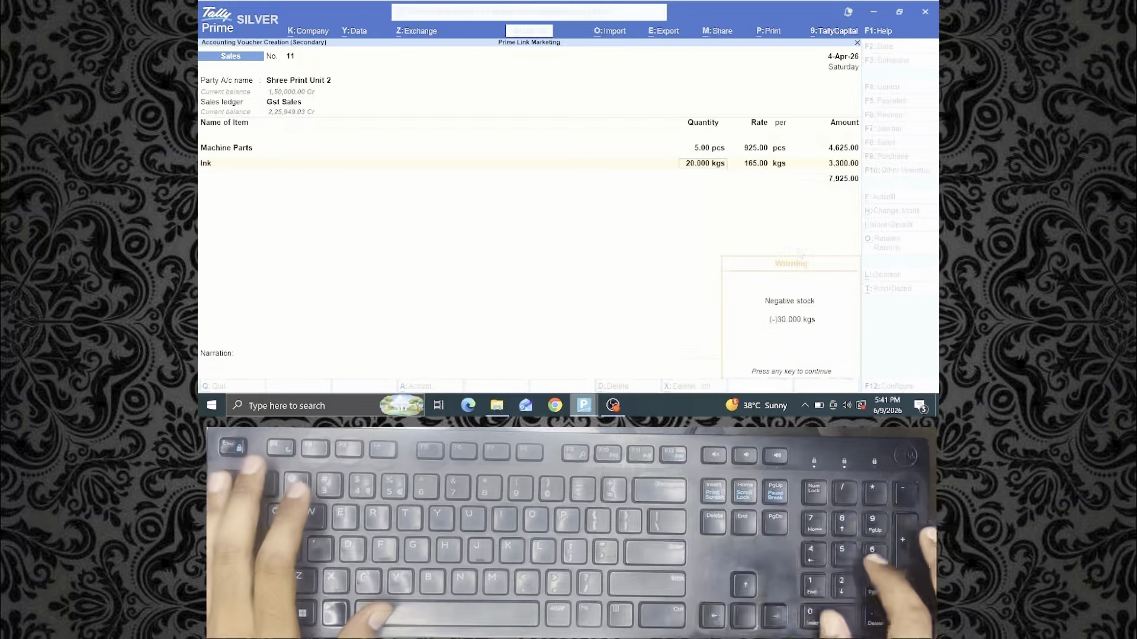
key(Return)
text(195)
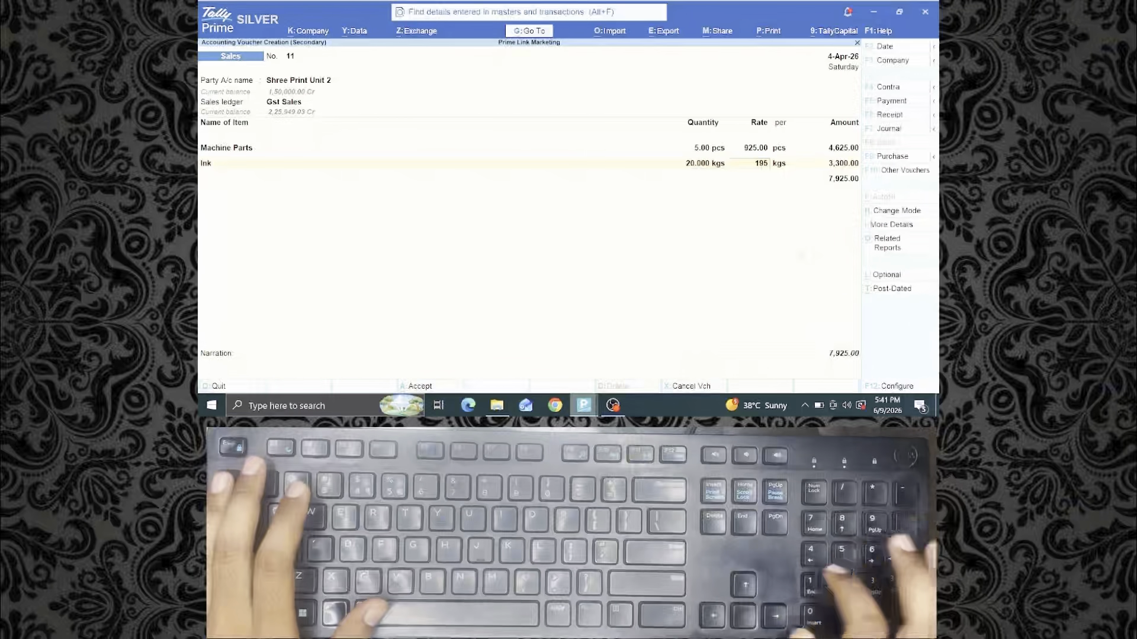
key(Return)
key(Return)
key(Return)
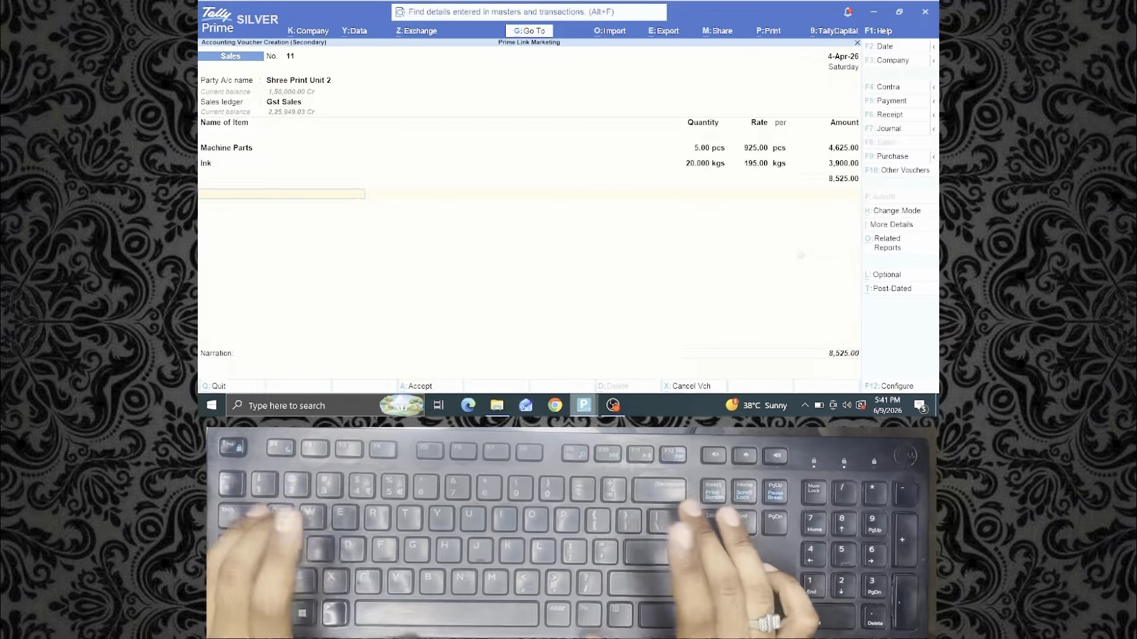
Step: Finish the item list and add the IGST Outward tax ledger to the sales voucher
key(Return)
text(IGS)
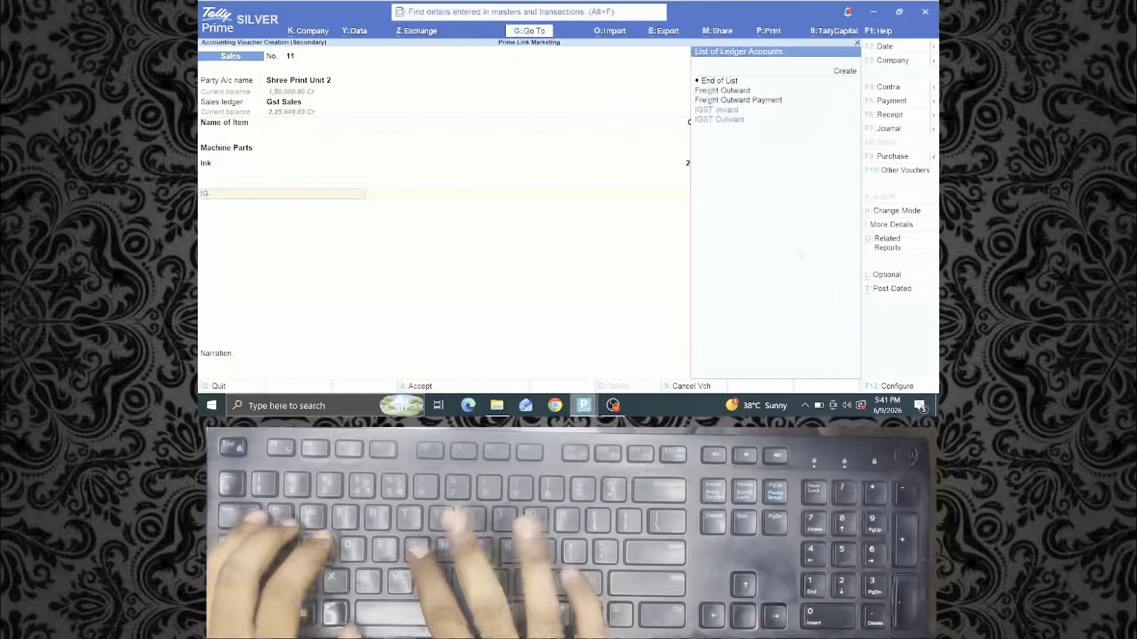
key(Down)
key(Return)
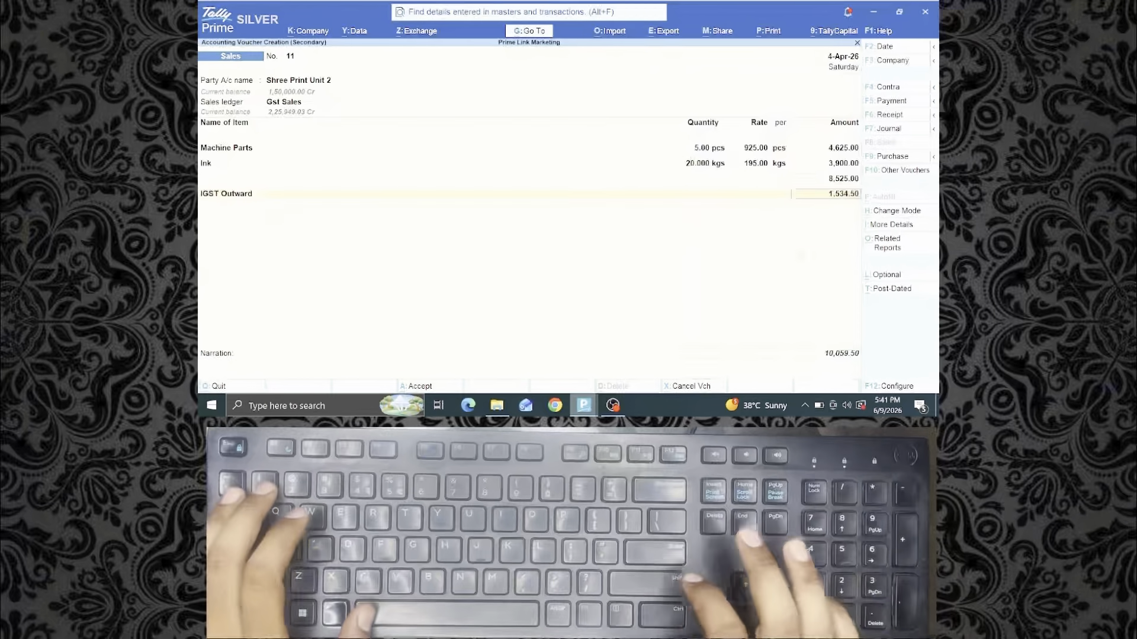